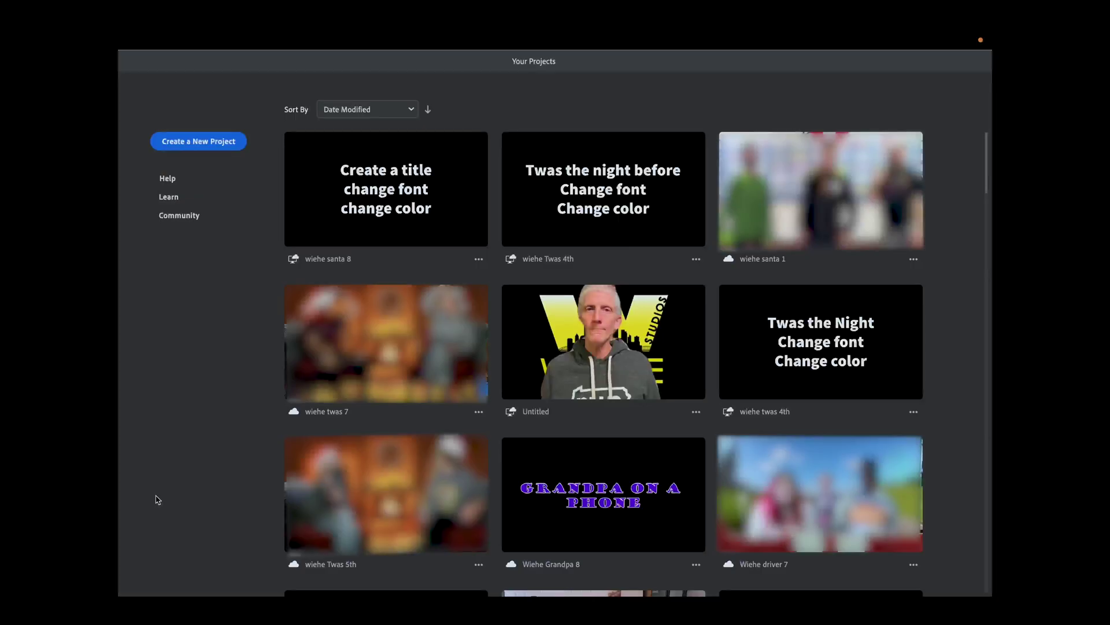
Step: Create a new project from the clips C0887, C0888, C0889 and C0890, in that order
{"action": "left_click", "coordinate": [207, 144]}
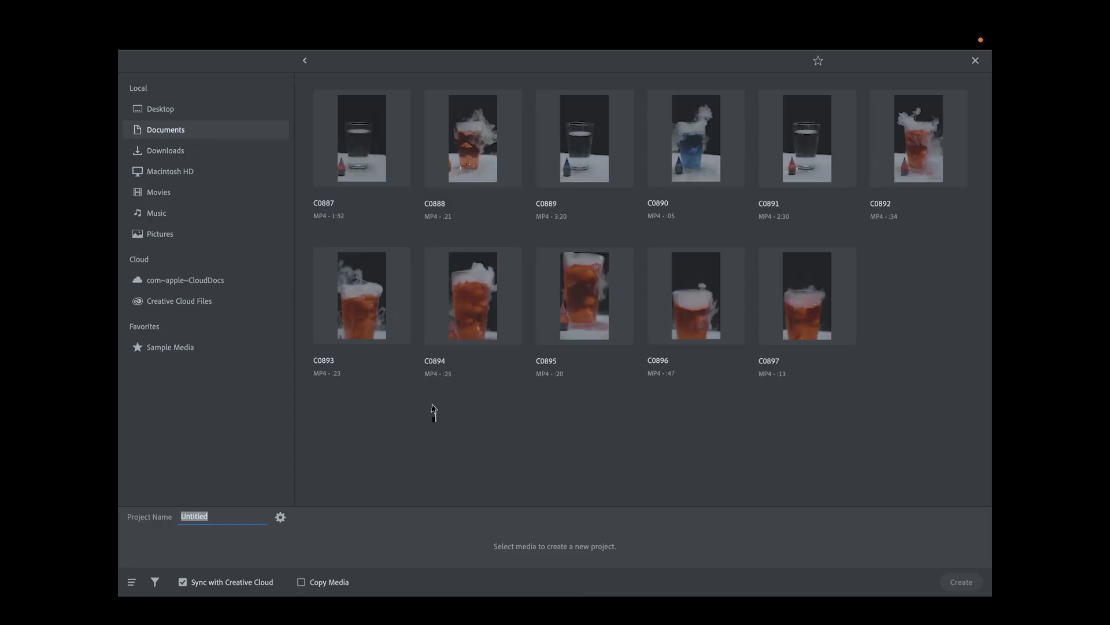
{"action": "left_click", "coordinate": [366, 166]}
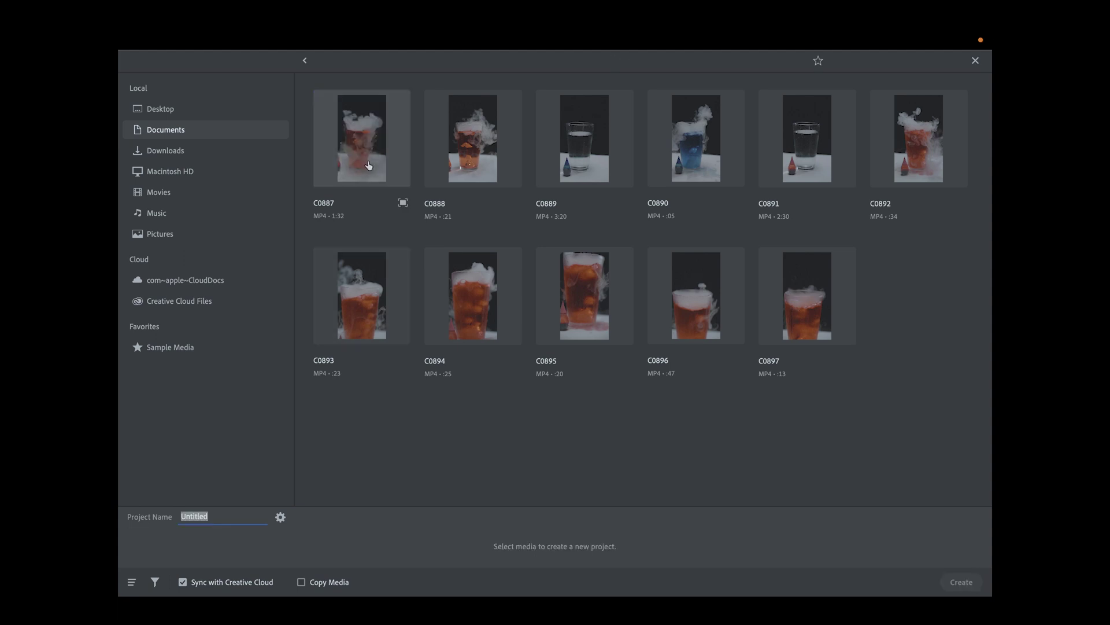
{"action": "left_click", "coordinate": [366, 165]}
{"action": "left_click", "coordinate": [365, 165]}
{"action": "left_click", "coordinate": [457, 168]}
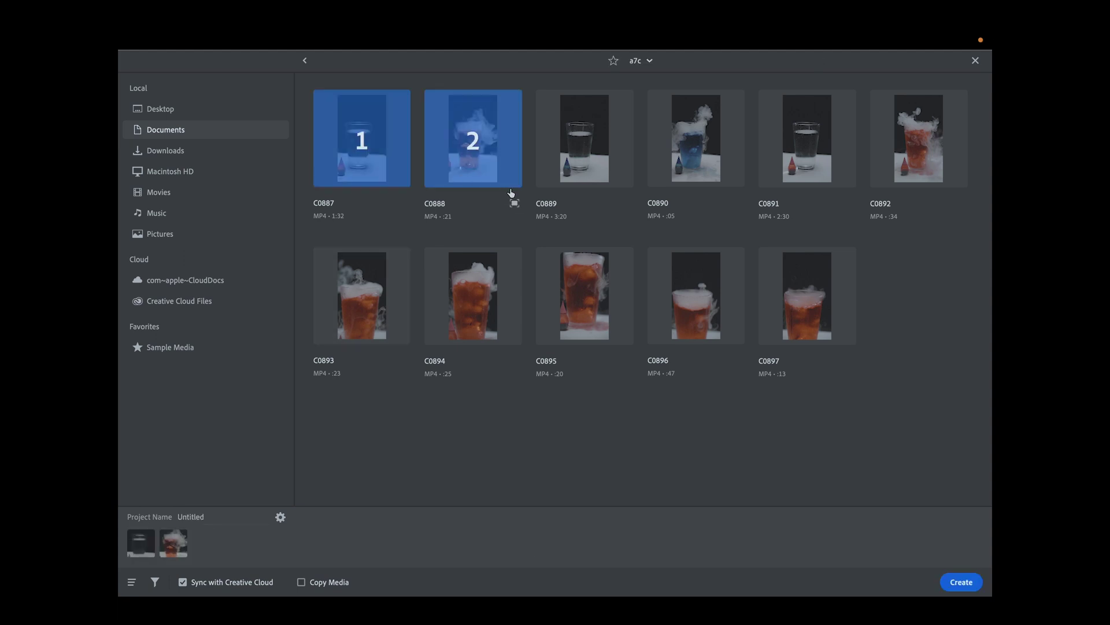
{"action": "left_click", "coordinate": [577, 168]}
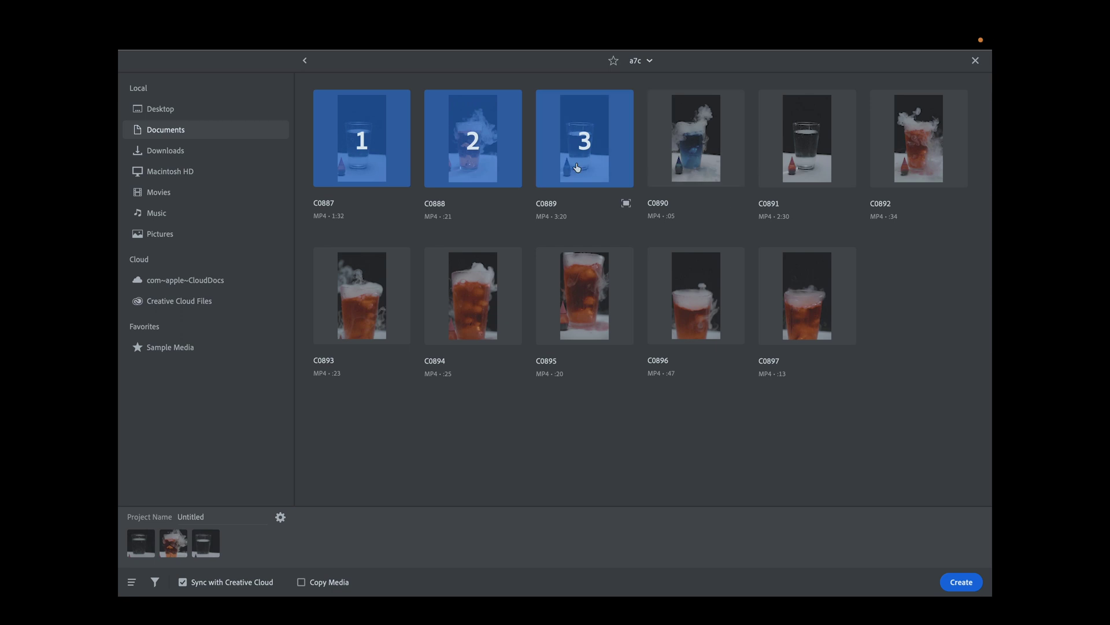
{"action": "left_click", "coordinate": [696, 169]}
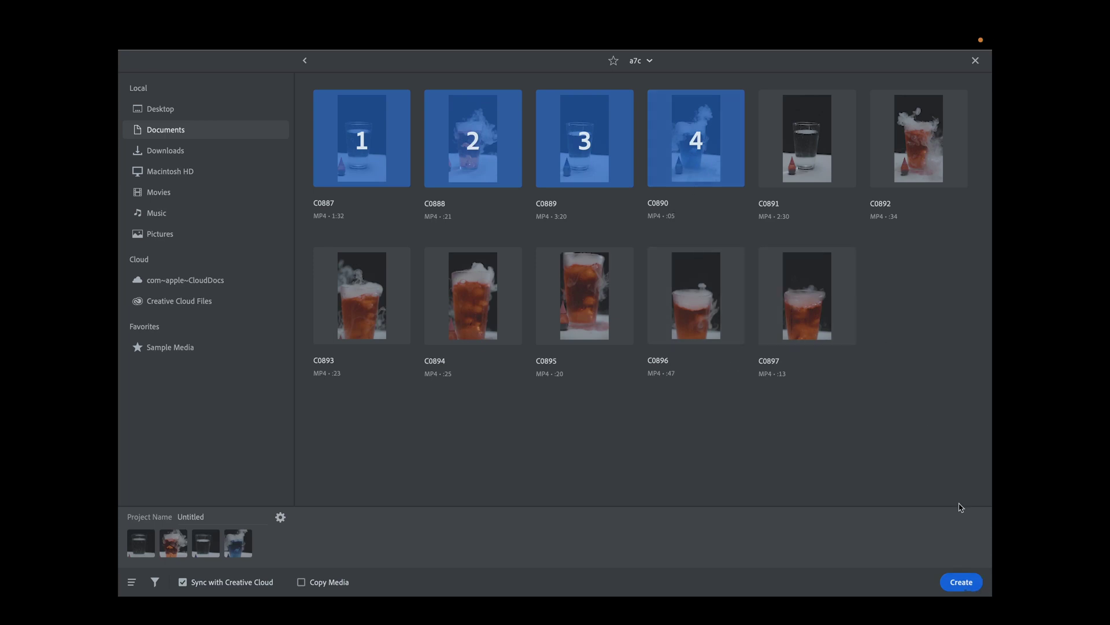
{"action": "left_click", "coordinate": [962, 583]}
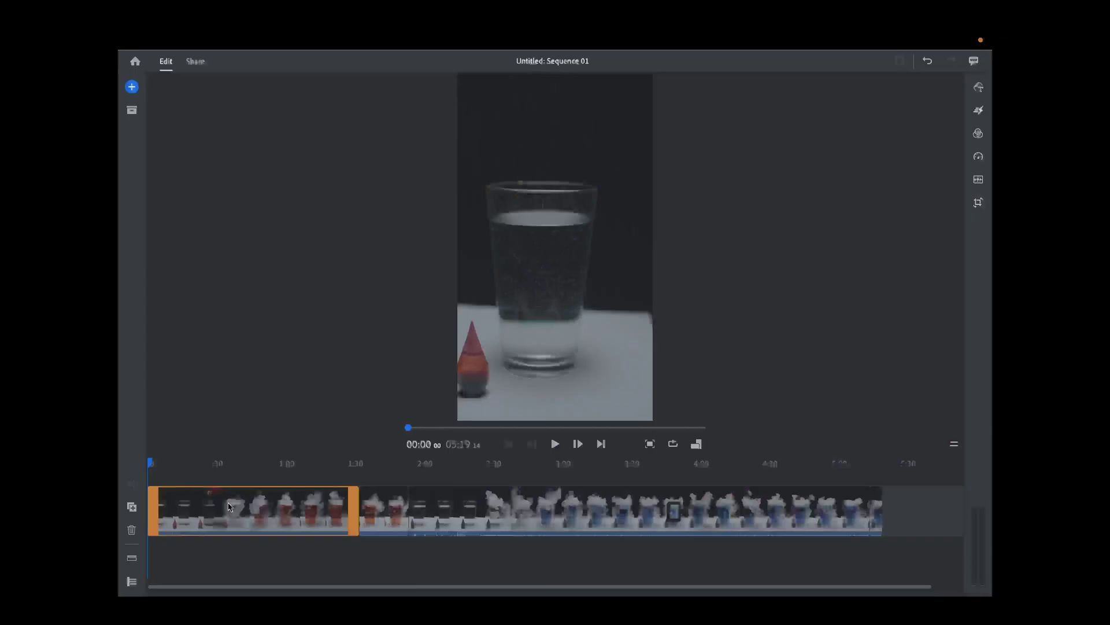
Step: Split the first clip at about 35 seconds, and undo the split
{"action": "left_click", "coordinate": [230, 506]}
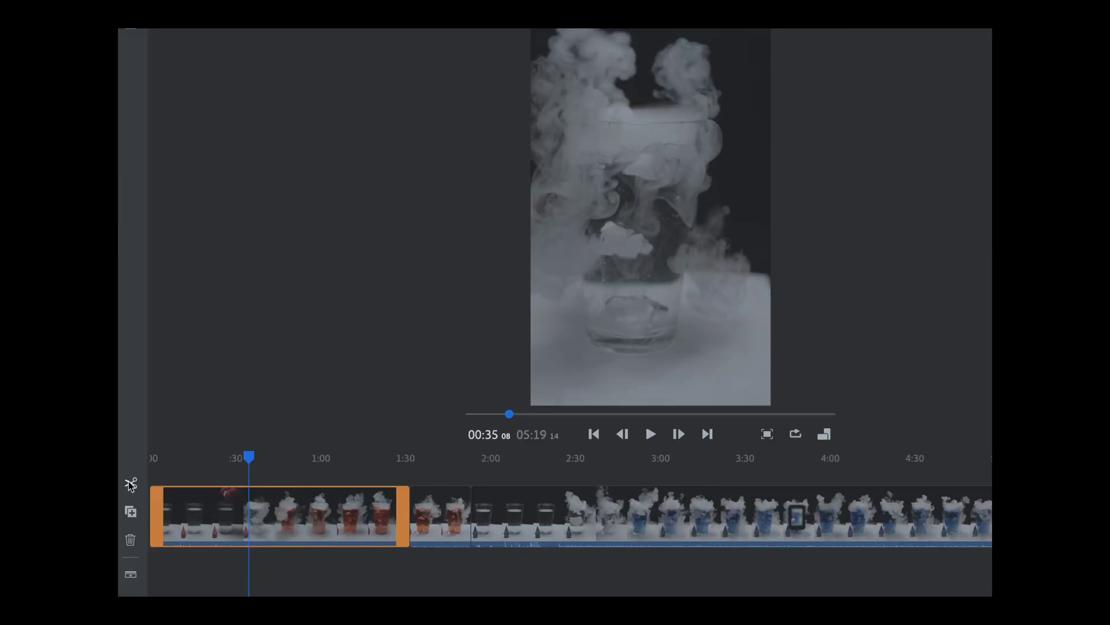
{"action": "left_click", "coordinate": [131, 484]}
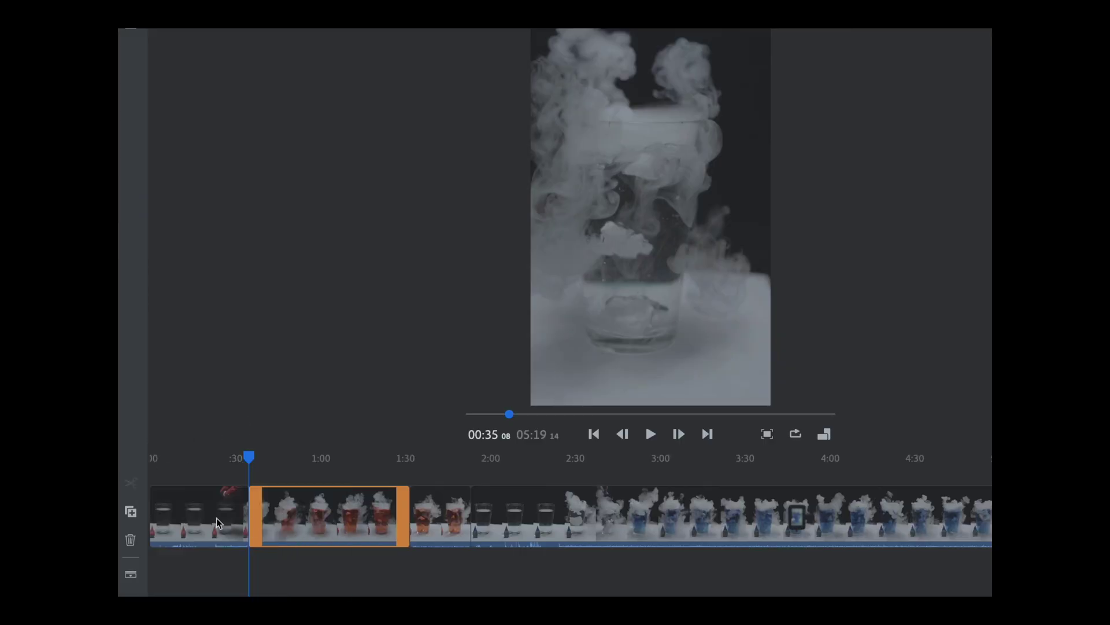
{"action": "key", "text": "ctrl+z"}
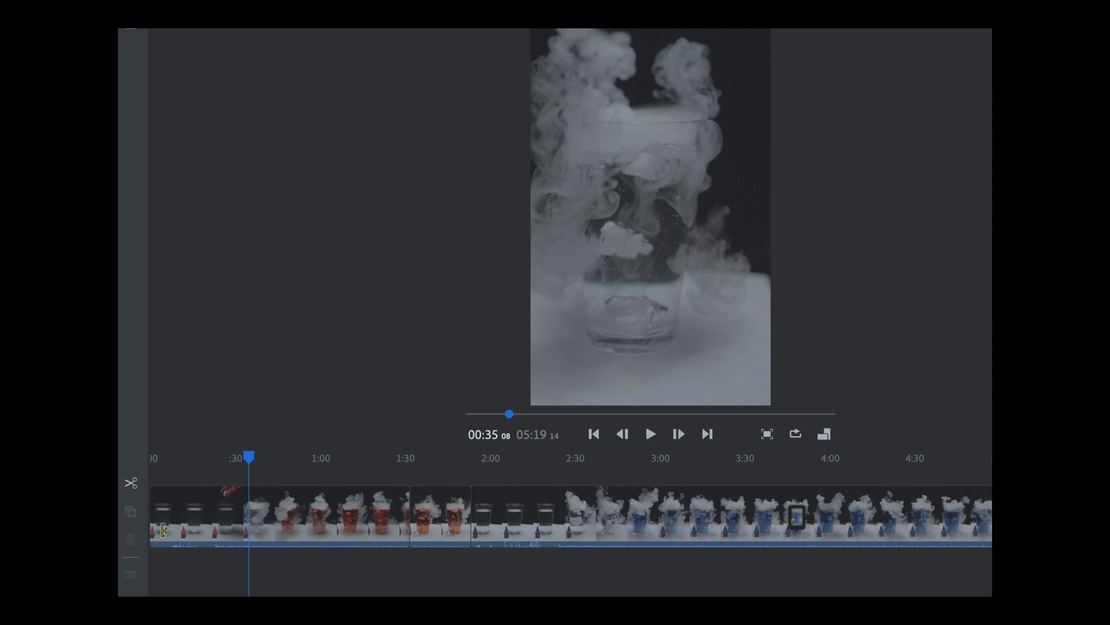
Step: Show the timeline's track controls and expand the audio of the clips
{"action": "left_click", "coordinate": [169, 531]}
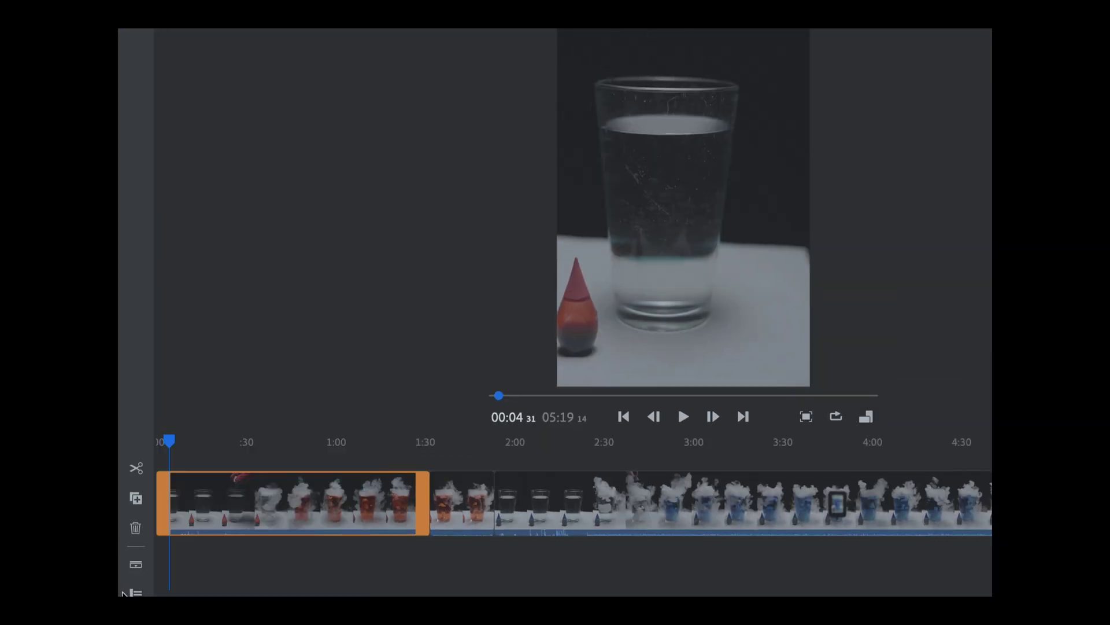
{"action": "left_click", "coordinate": [135, 592]}
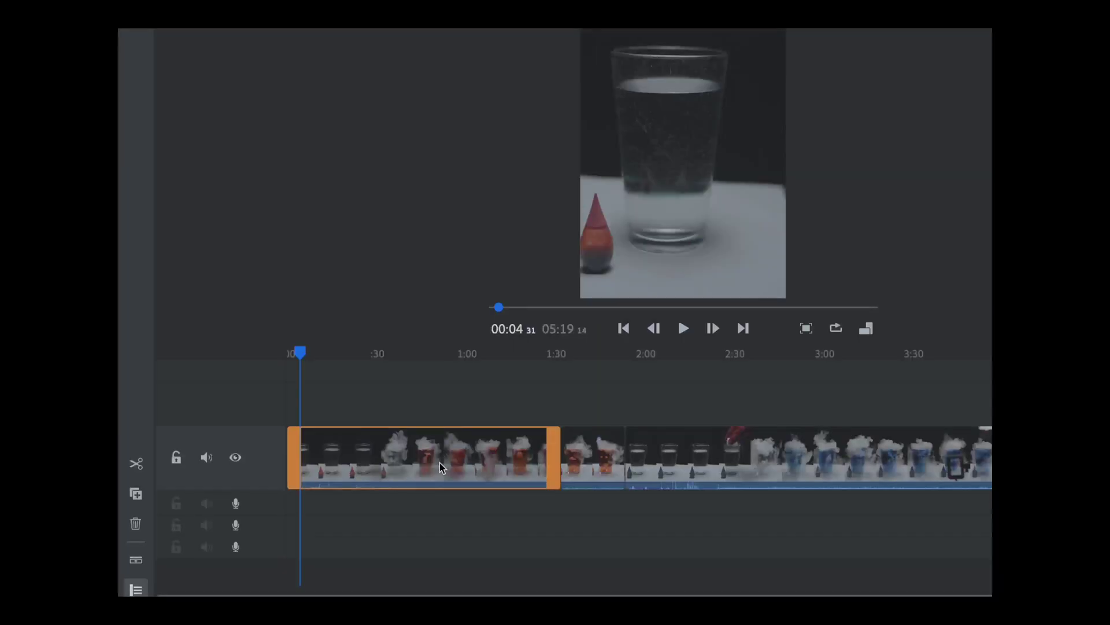
{"action": "right_click", "coordinate": [440, 464]}
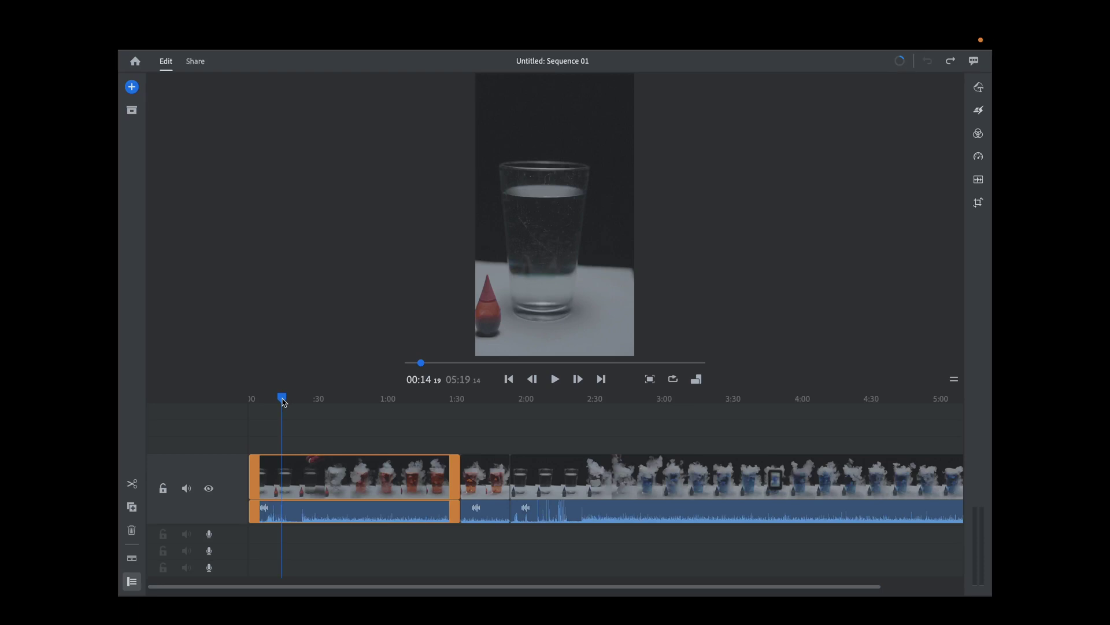
Step: Trim the first clip's start at about 21 seconds and its end at about 51 seconds, and move it behind the second clip
{"action": "left_click_drag", "start_coordinate": [283, 402], "coordinate": [300, 401]}
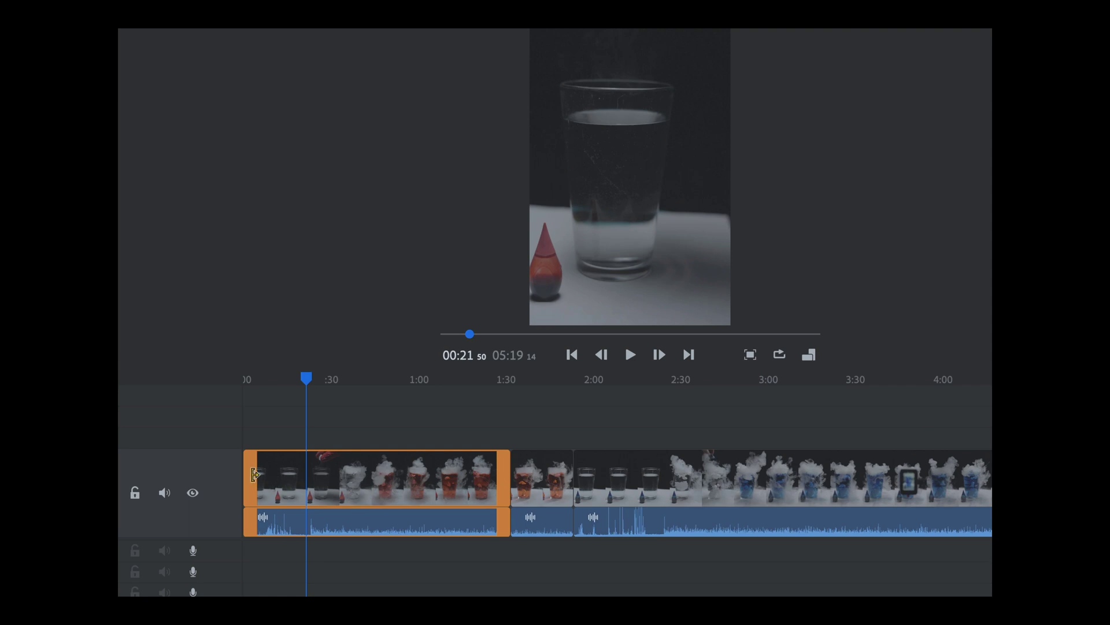
{"action": "left_click_drag", "start_coordinate": [253, 475], "coordinate": [314, 475]}
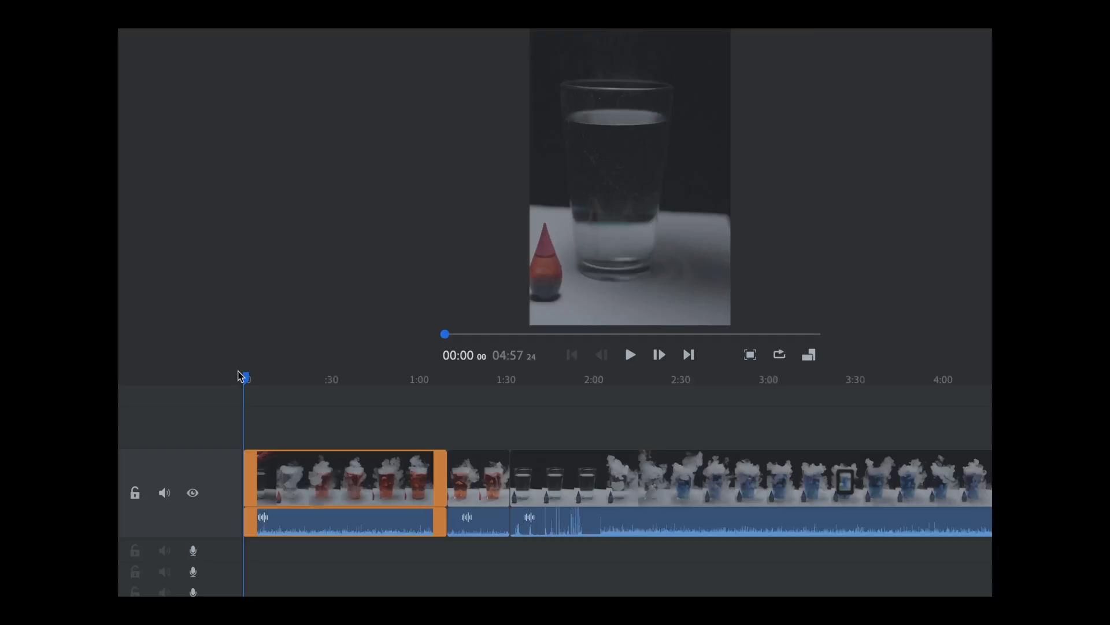
{"action": "left_click_drag", "start_coordinate": [247, 384], "coordinate": [400, 409]}
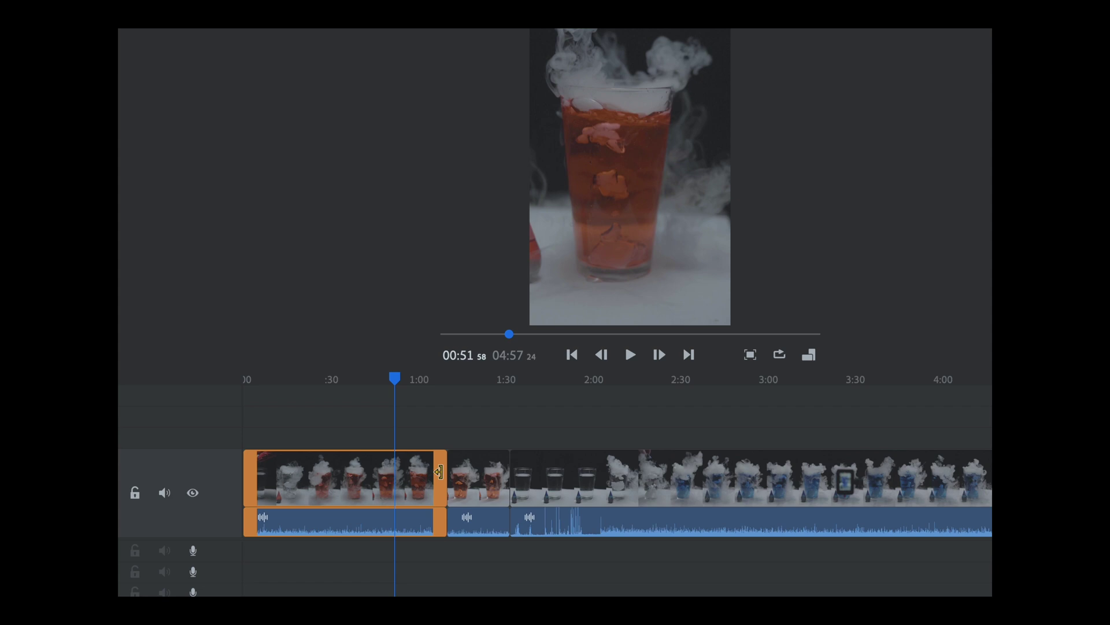
{"action": "left_click_drag", "start_coordinate": [440, 469], "coordinate": [394, 469]}
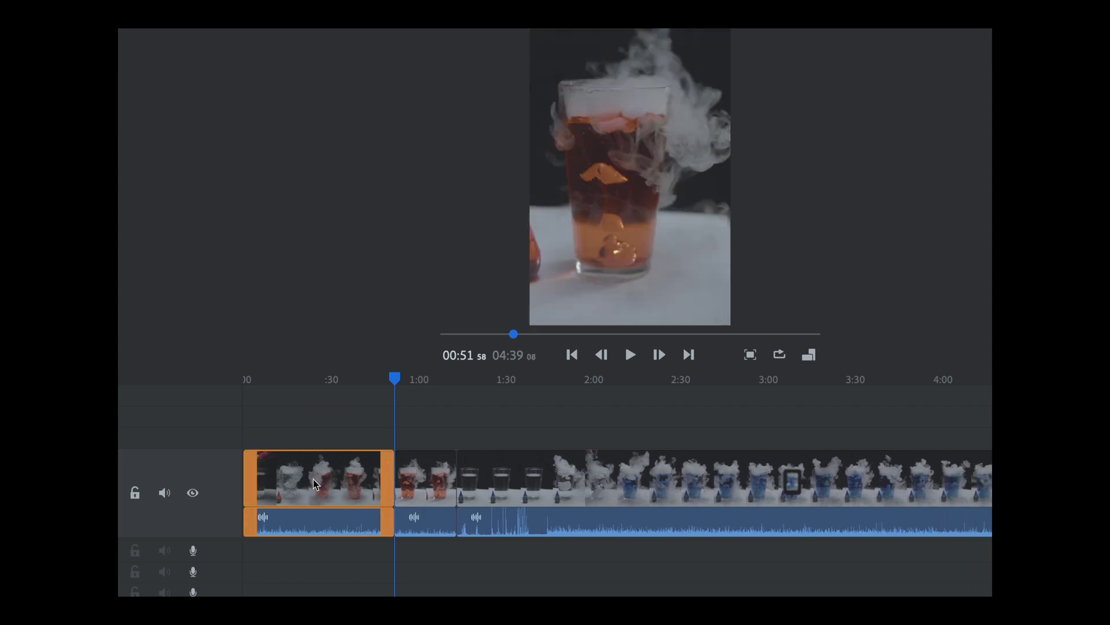
{"action": "mouse_move", "coordinate": [316, 484]}
{"action": "left_mouse_down"}
{"action": "mouse_move", "coordinate": [818, 505]}
{"action": "mouse_move", "coordinate": [301, 494]}
{"action": "left_mouse_up"}
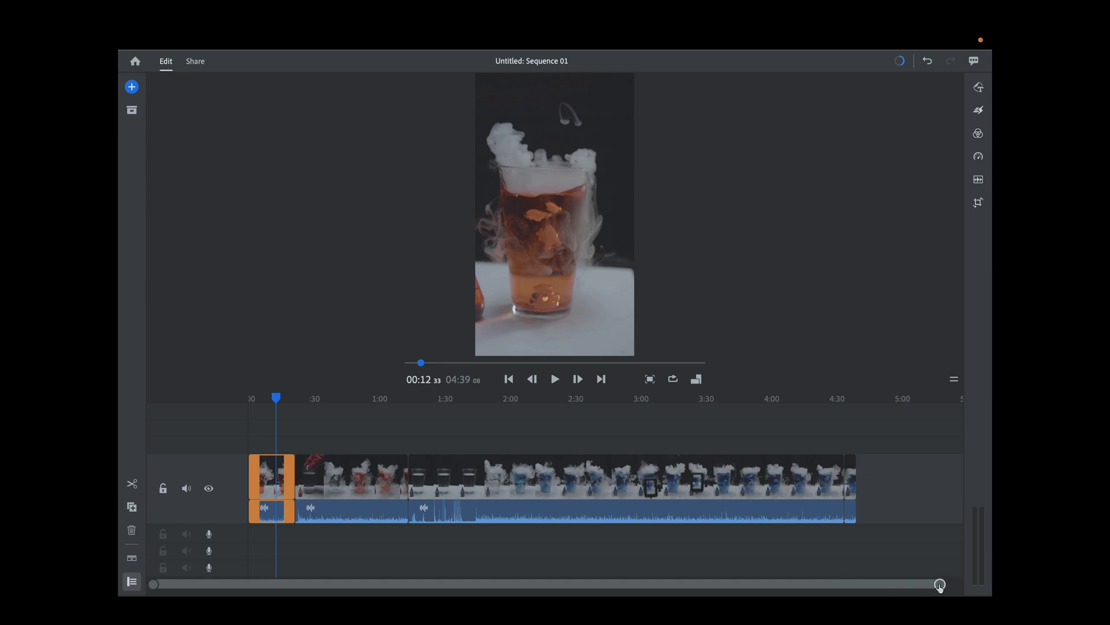
{"action": "left_click_drag", "start_coordinate": [940, 586], "coordinate": [936, 585]}
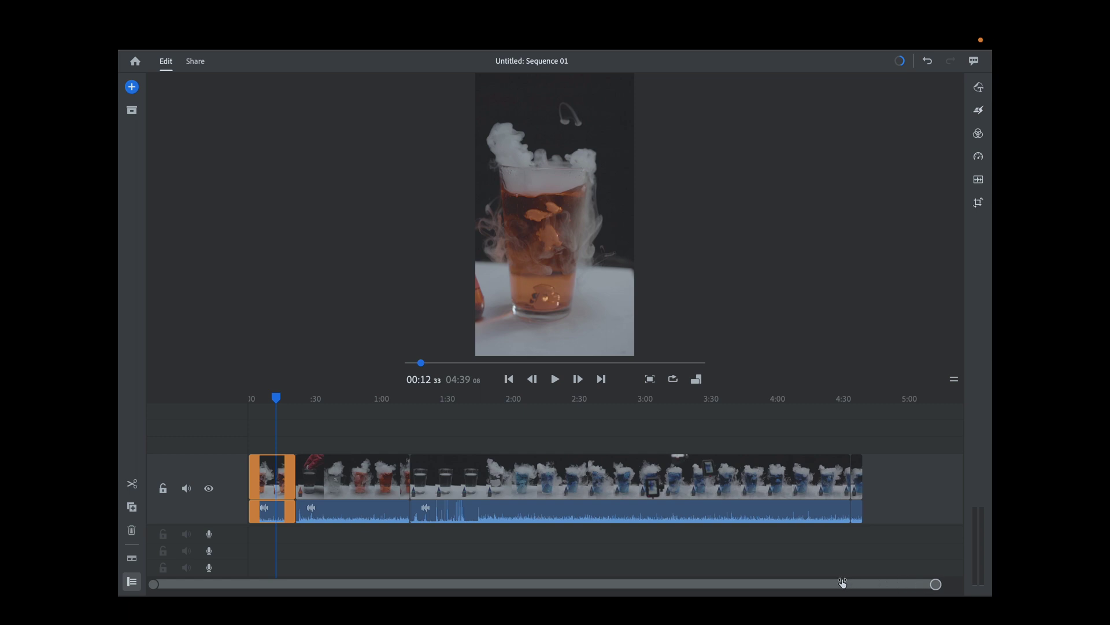
{"action": "scroll", "coordinate": [843, 582], "scroll_direction": "up", "scroll_amount": 5}
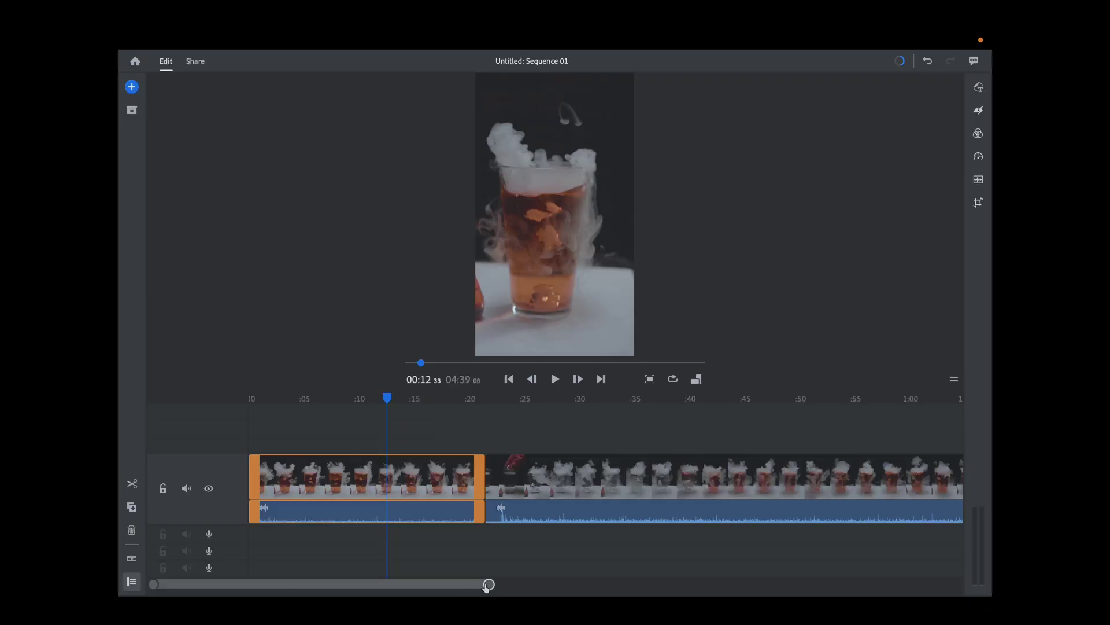
{"action": "left_click_drag", "start_coordinate": [489, 584], "coordinate": [496, 584]}
{"action": "left_click_drag", "start_coordinate": [625, 592], "coordinate": [814, 586]}
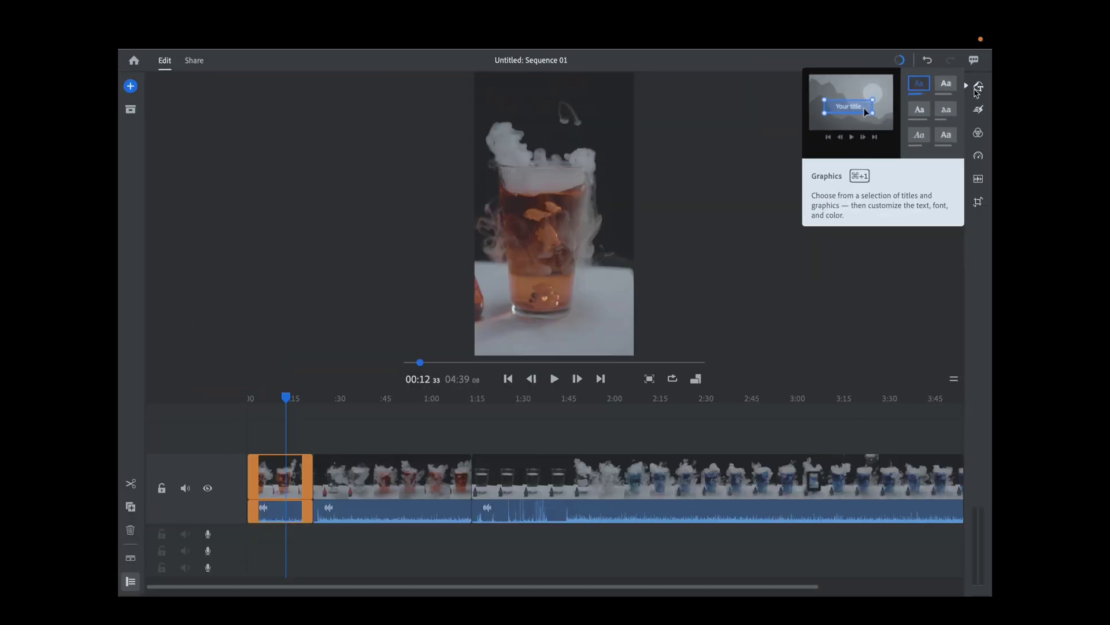
Step: Add the plain centred TITLE graphic at the very start of the sequence
{"action": "left_click", "coordinate": [976, 89]}
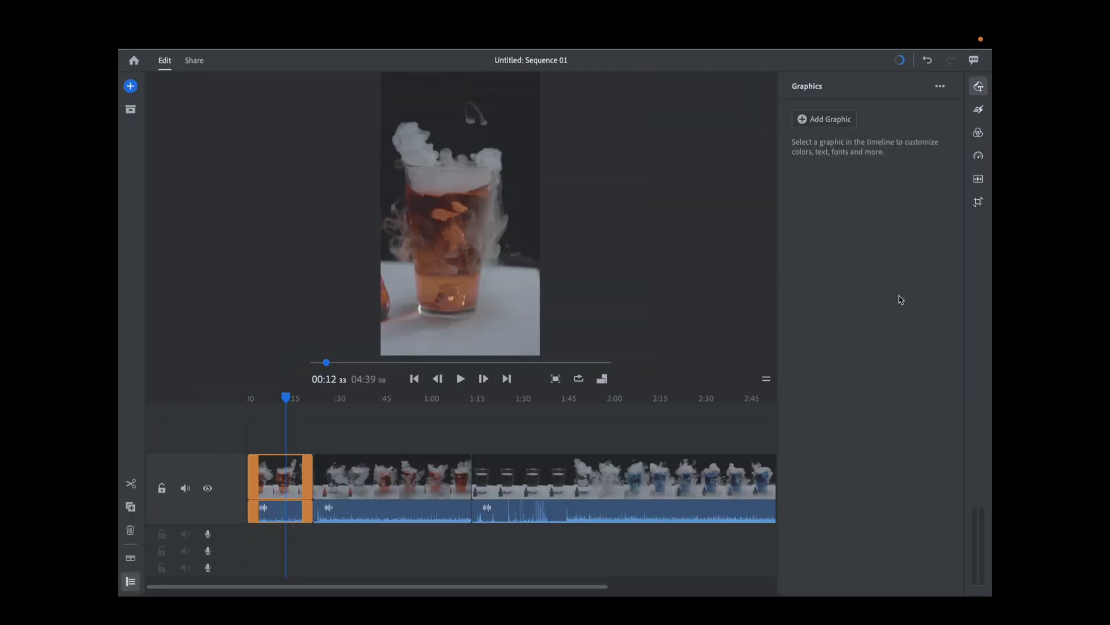
{"action": "left_click", "coordinate": [827, 121]}
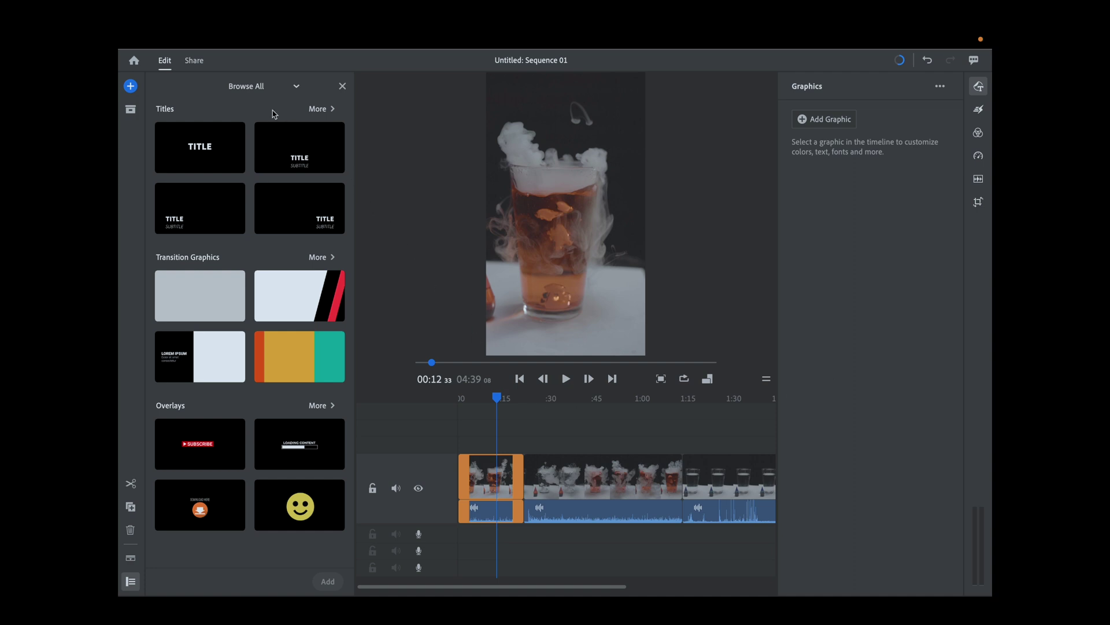
{"action": "left_click", "coordinate": [265, 90]}
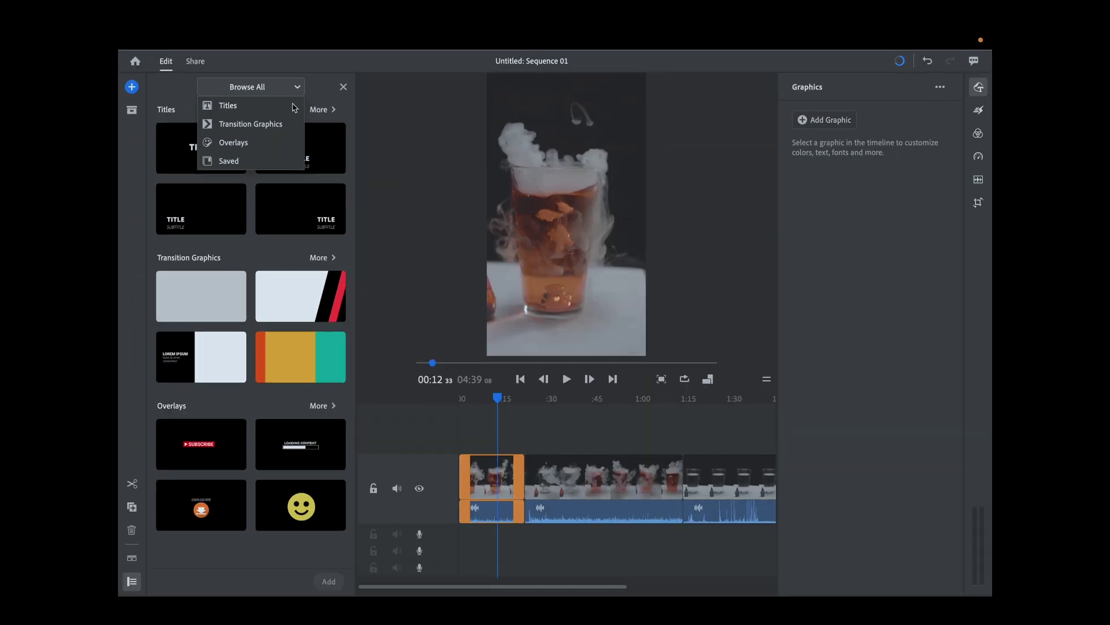
{"action": "left_click", "coordinate": [316, 94]}
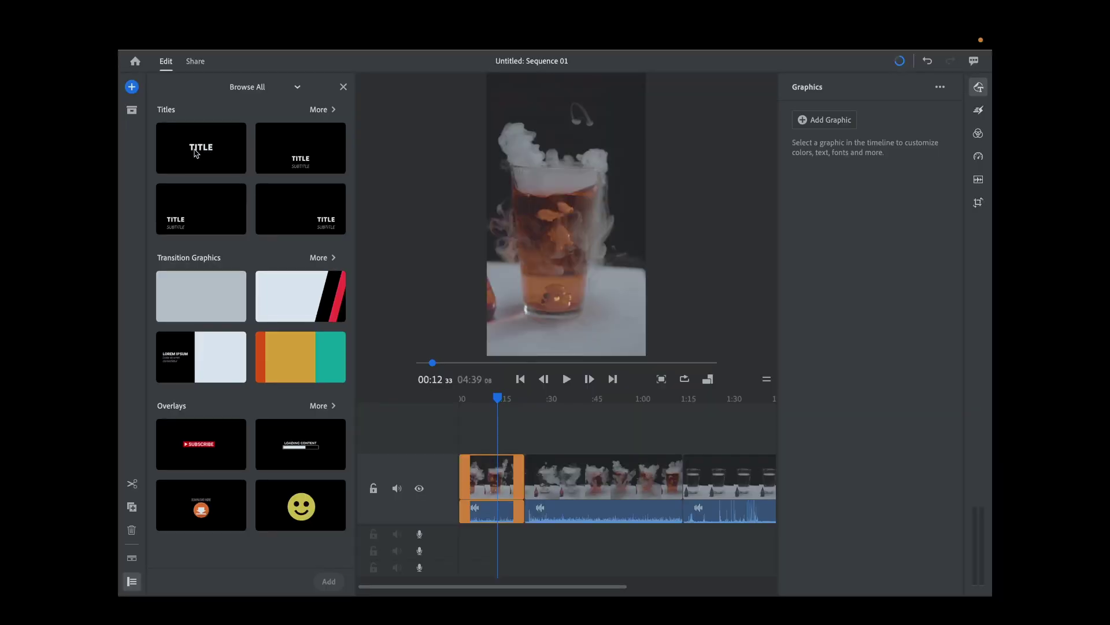
{"action": "left_click", "coordinate": [195, 153]}
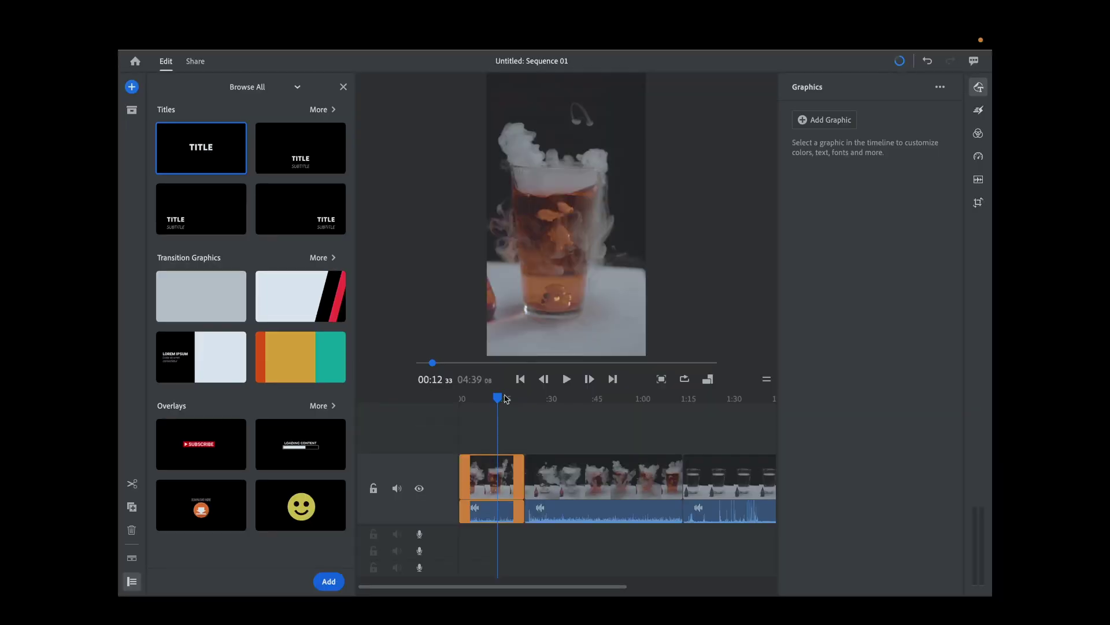
{"action": "left_click_drag", "start_coordinate": [499, 402], "coordinate": [460, 405]}
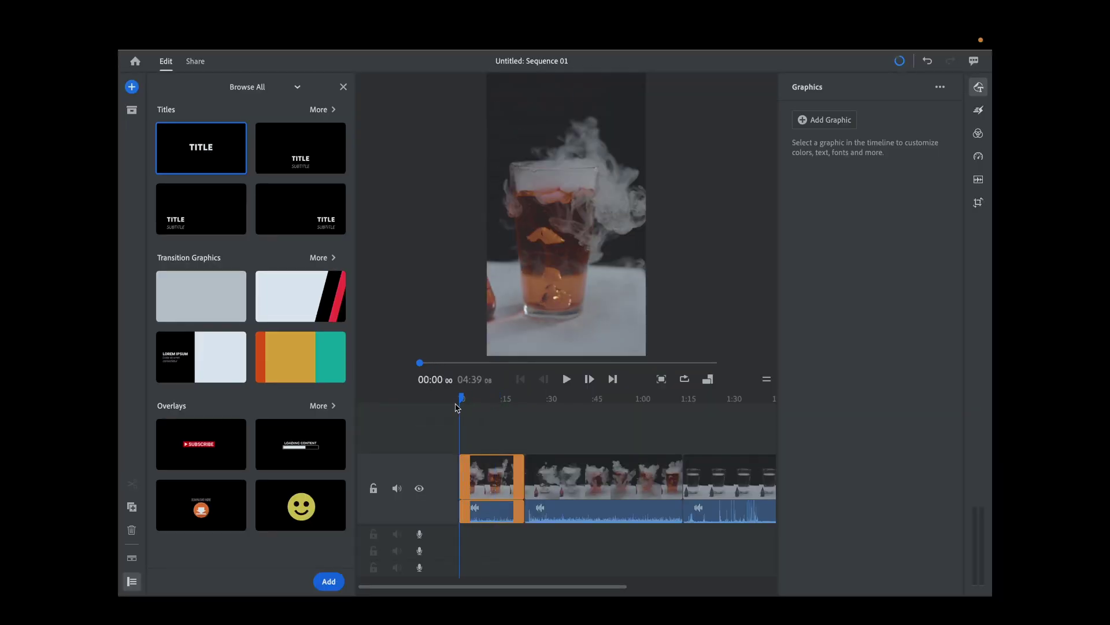
{"action": "left_click", "coordinate": [328, 581]}
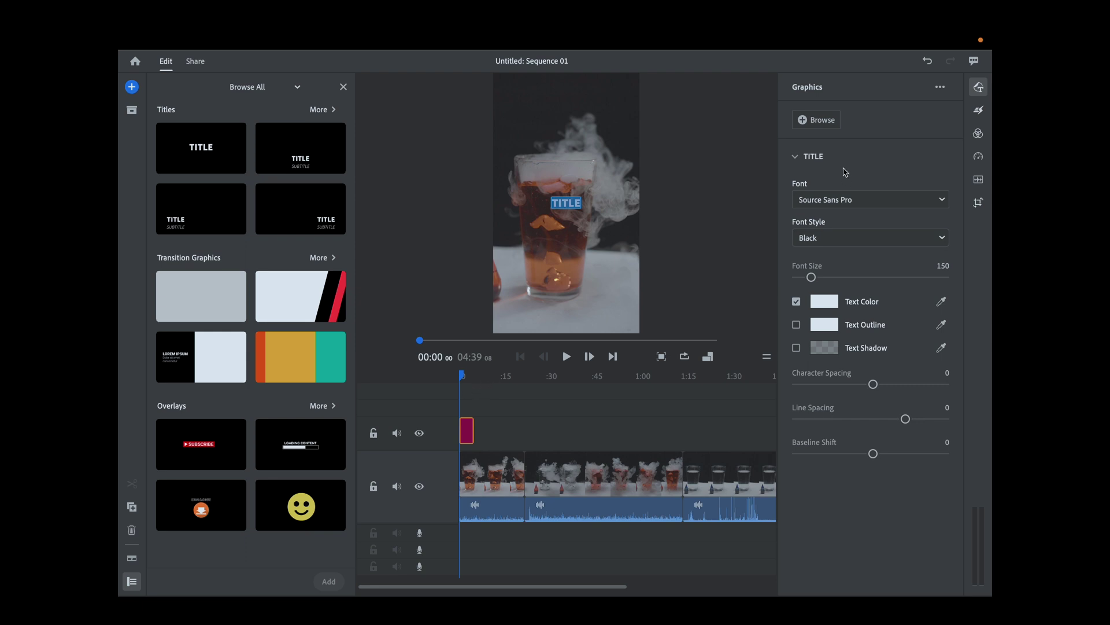
Step: Replace the placeholder title text with "Dry Ic" and try to move the title graphic down onto the video track
{"action": "left_click", "coordinate": [563, 202]}
{"action": "key", "text": "BackSpace"}
{"action": "key", "text": "BackSpace"}
{"action": "key", "text": "BackSpace"}
{"action": "type", "text": "Dry Ic"}
{"action": "left_click_drag", "start_coordinate": [468, 433], "coordinate": [461, 462]}
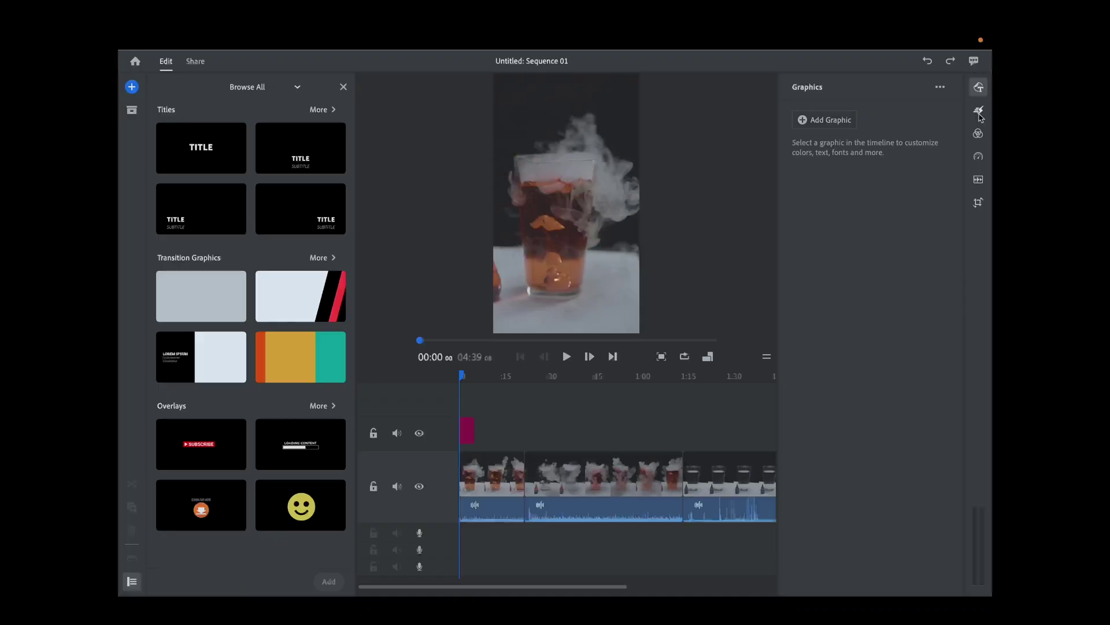
Step: Apply a Dissolve transition to the second clip in the sequence and set its duration to 2.48 sec
{"action": "left_click", "coordinate": [978, 110]}
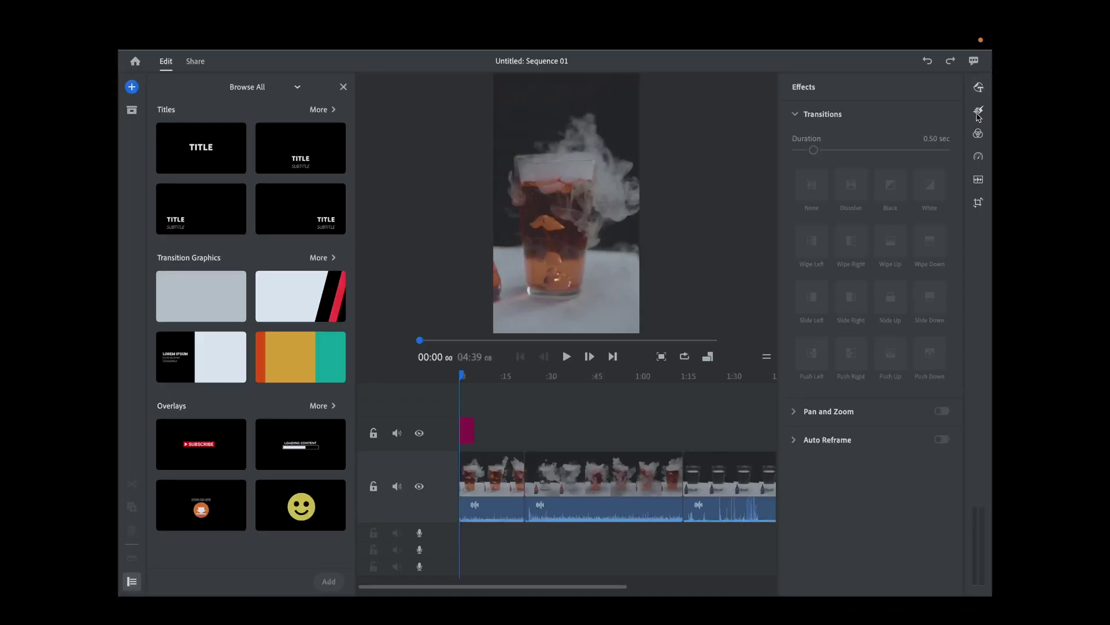
{"action": "left_click", "coordinate": [343, 86]}
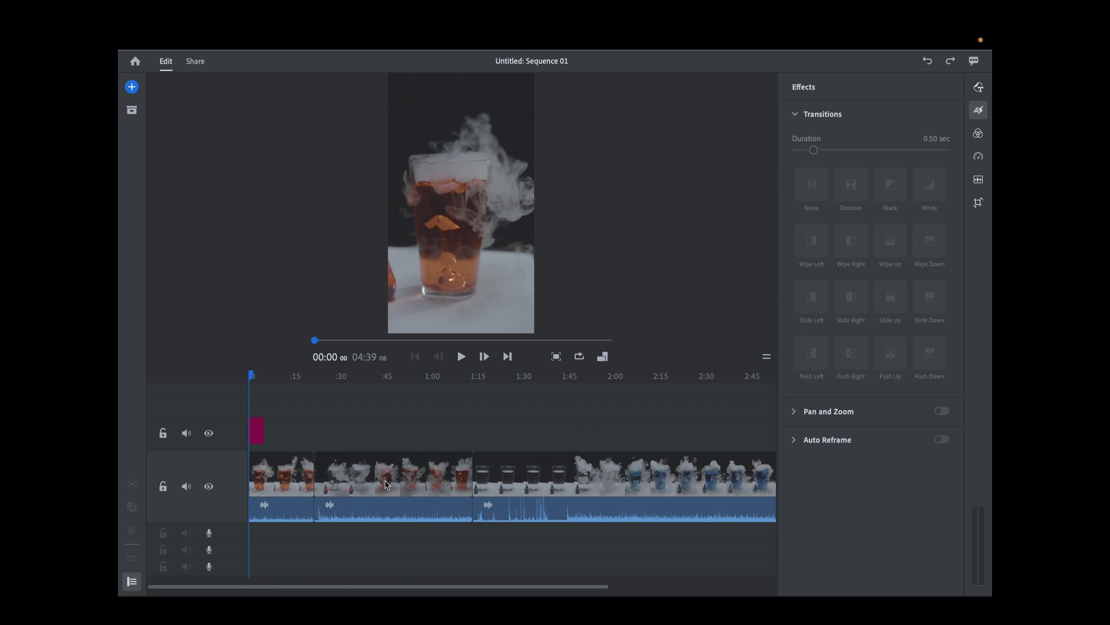
{"action": "left_click", "coordinate": [365, 490]}
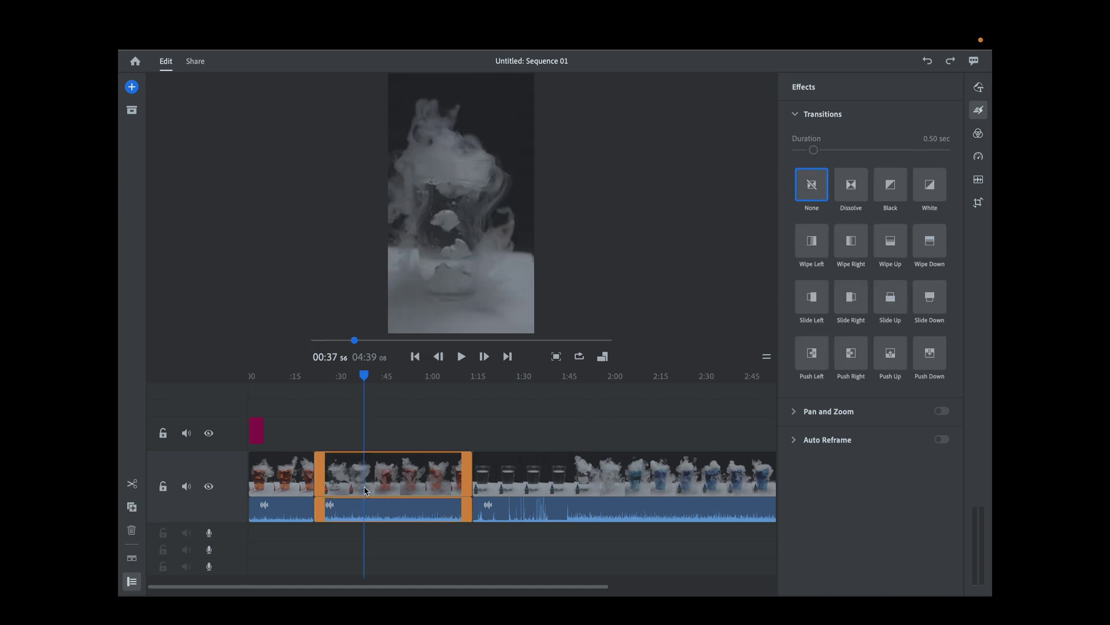
{"action": "left_click", "coordinate": [850, 196]}
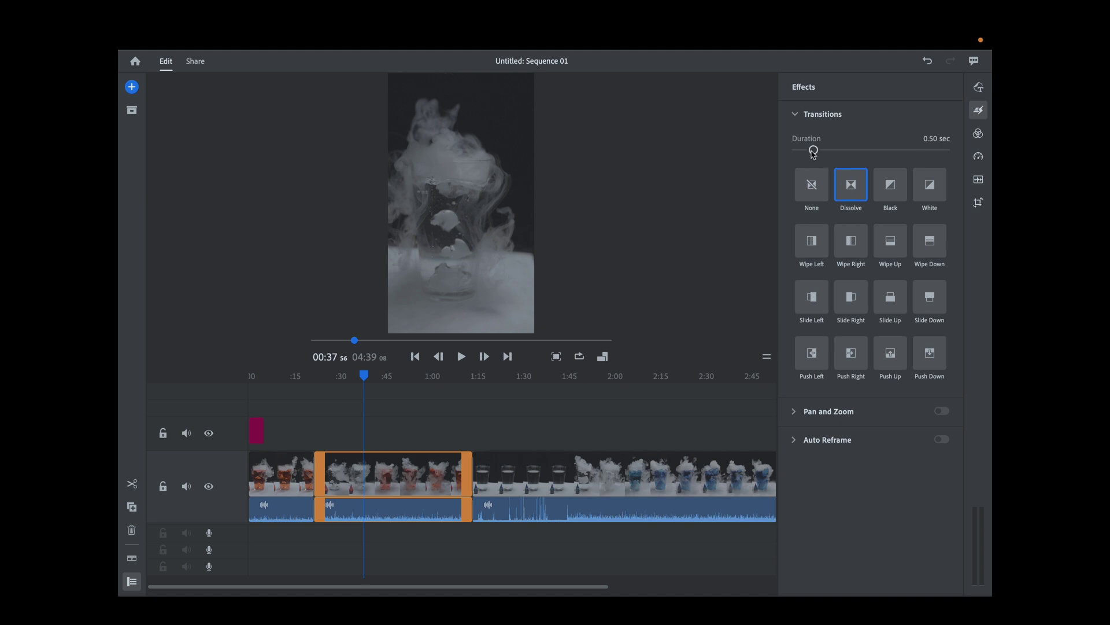
{"action": "left_click_drag", "start_coordinate": [814, 151], "coordinate": [889, 151]}
{"action": "left_click_drag", "start_coordinate": [893, 153], "coordinate": [911, 155]}
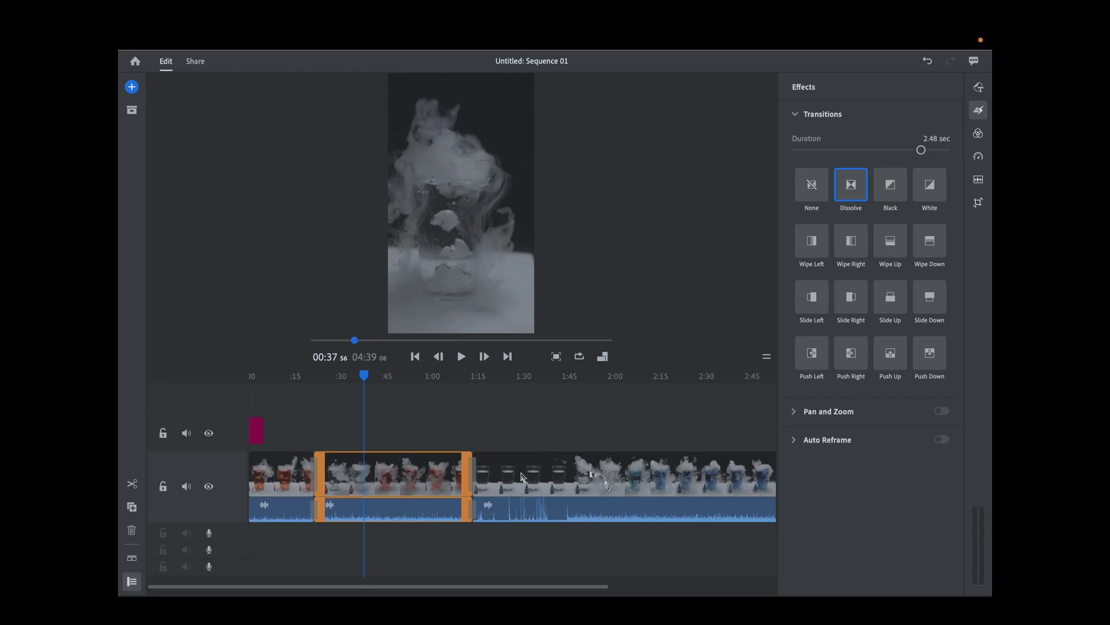
Step: Apply a Wipe Right transition to the third clip in the sequence
{"action": "left_click", "coordinate": [523, 478]}
{"action": "left_click", "coordinate": [855, 254]}
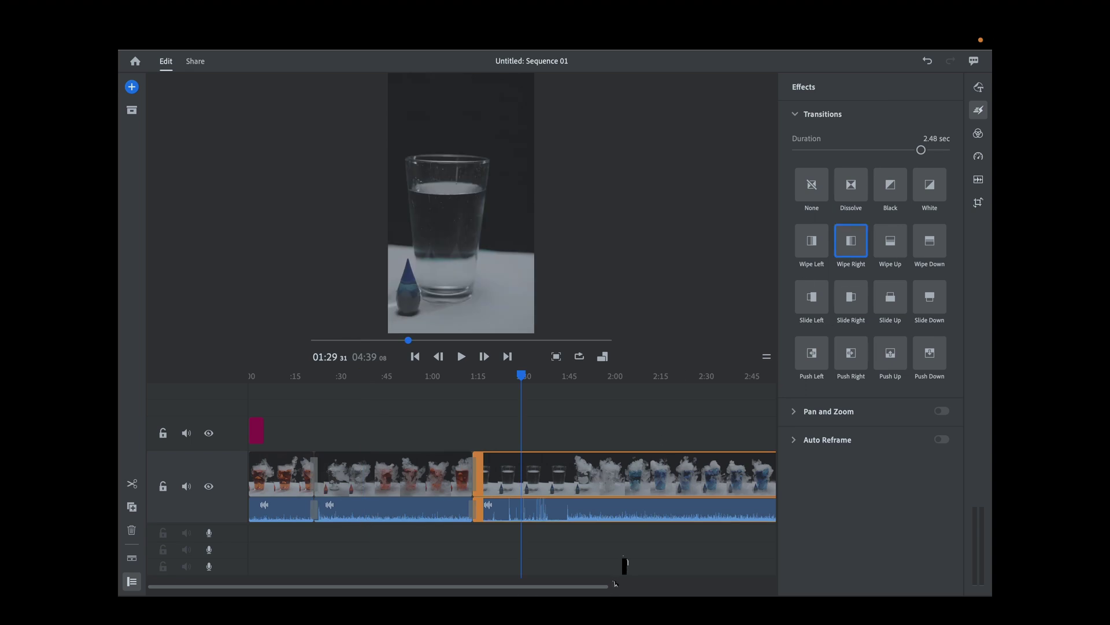
{"action": "left_click_drag", "start_coordinate": [609, 584], "coordinate": [704, 581]}
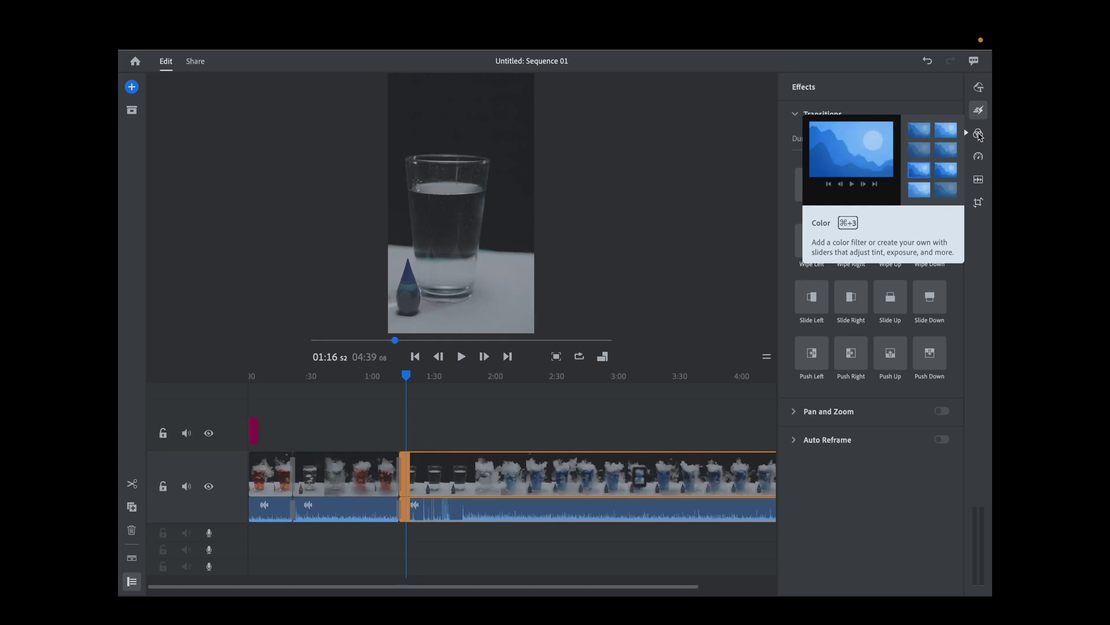
Step: Try the Azure, Brightly and Cool colour presets on the second clip and return it to None
{"action": "left_click", "coordinate": [979, 134]}
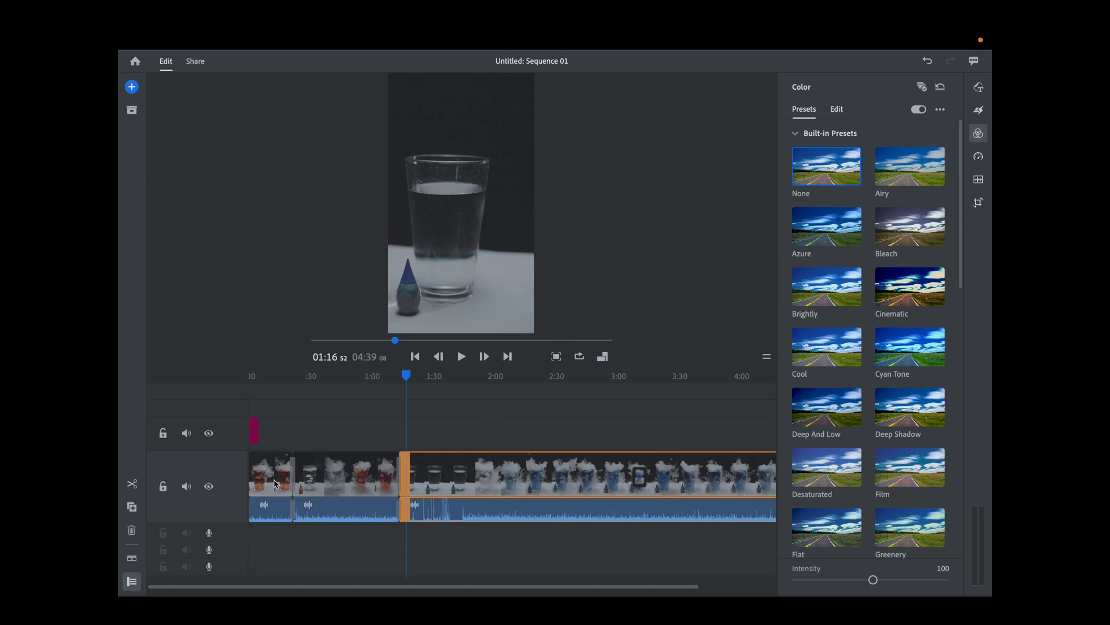
{"action": "left_click", "coordinate": [348, 483]}
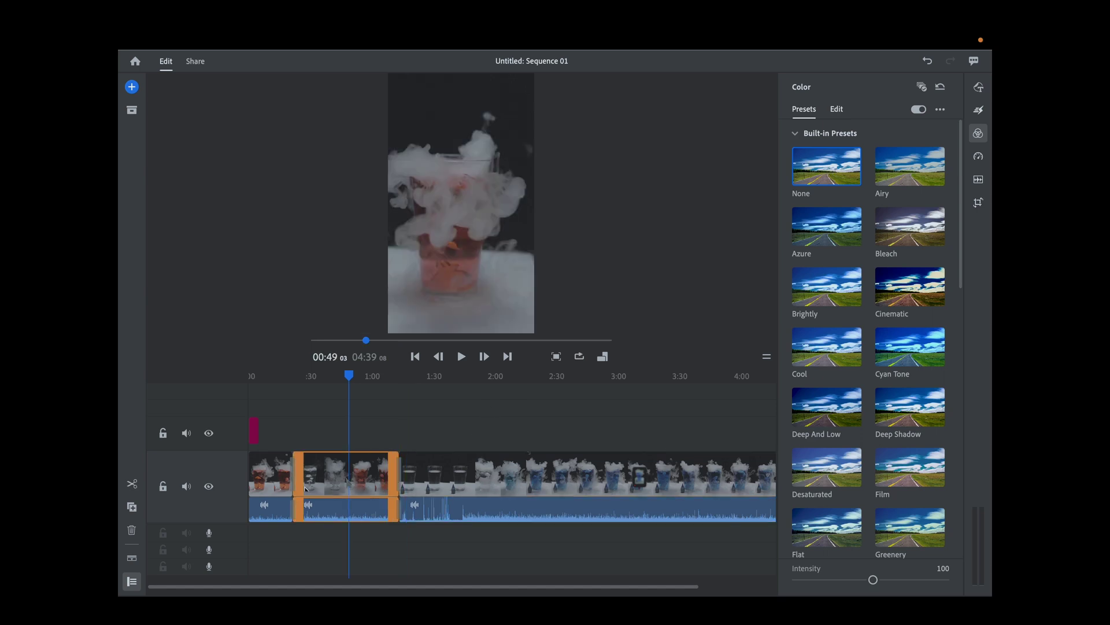
{"action": "left_click", "coordinate": [823, 237]}
{"action": "left_click", "coordinate": [821, 297]}
{"action": "left_click", "coordinate": [831, 363]}
{"action": "left_click", "coordinate": [850, 169]}
Step: Set the second clip's colour vibrance to 59 and its saturation to 169
{"action": "left_click", "coordinate": [836, 110]}
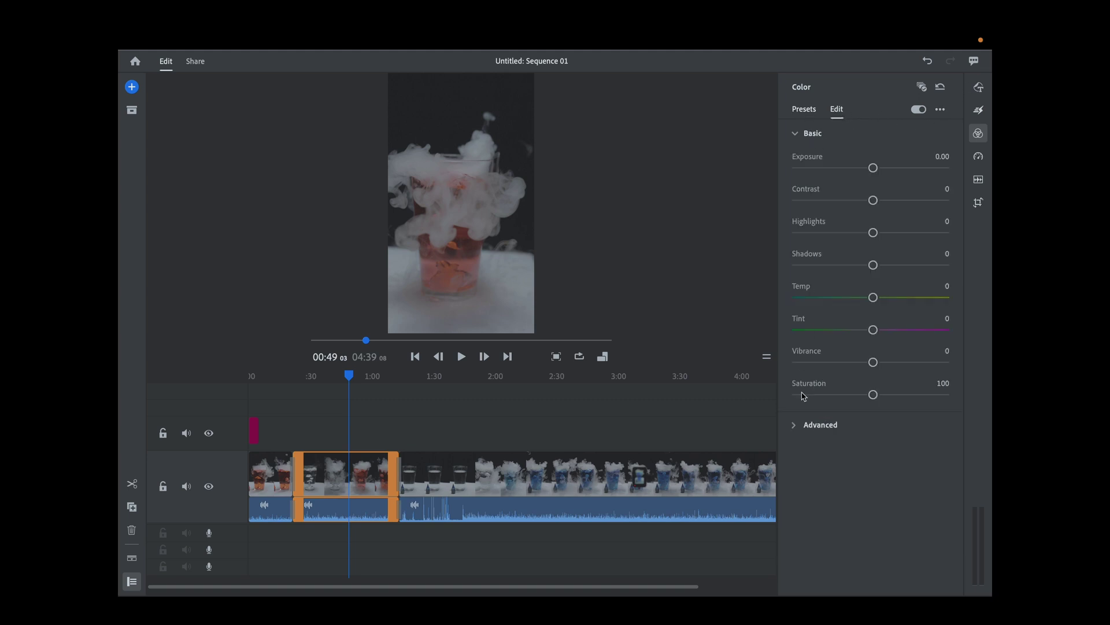
{"action": "left_click_drag", "start_coordinate": [873, 362], "coordinate": [918, 362]}
{"action": "left_click_drag", "start_coordinate": [872, 396], "coordinate": [925, 394]}
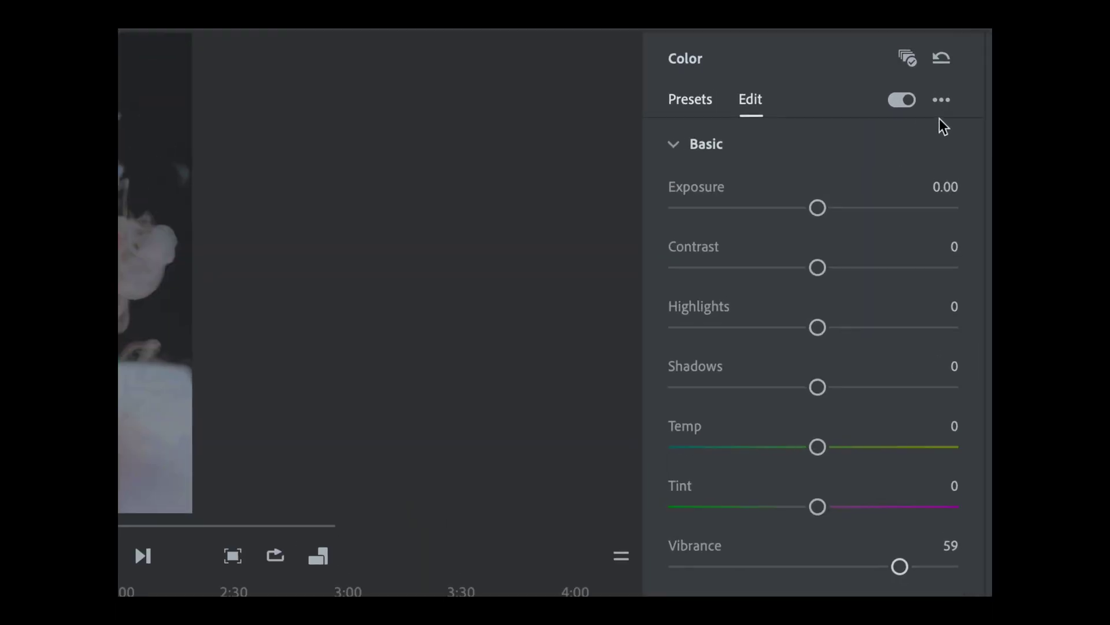
Step: Save the second clip's colour adjustments as a custom preset named "Dr" and look through the preset list
{"action": "left_click", "coordinate": [941, 100]}
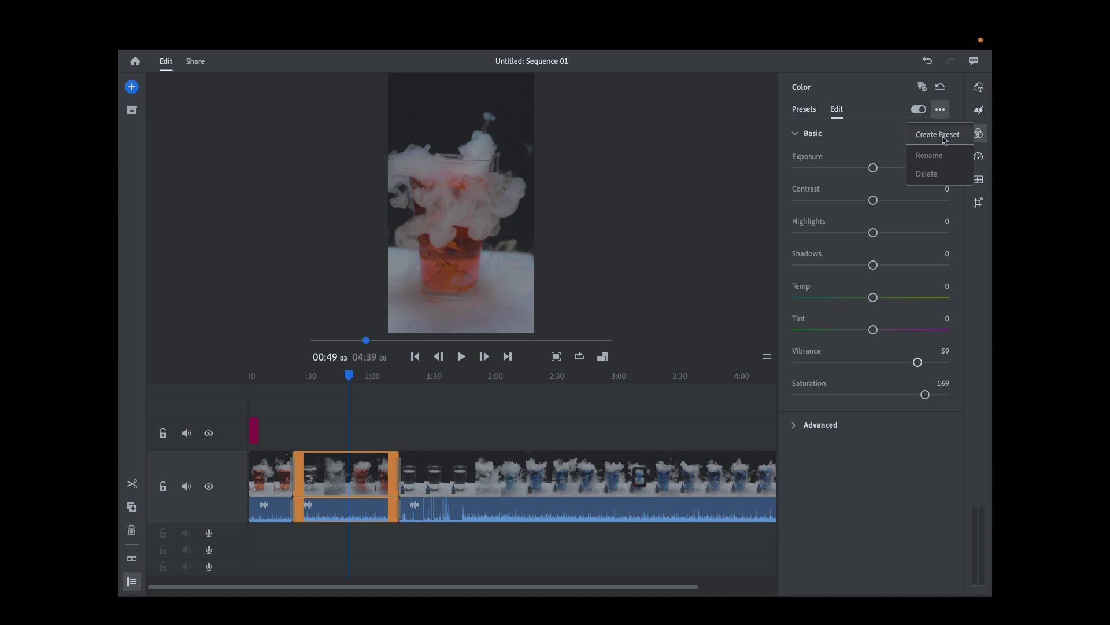
{"action": "left_click", "coordinate": [940, 136]}
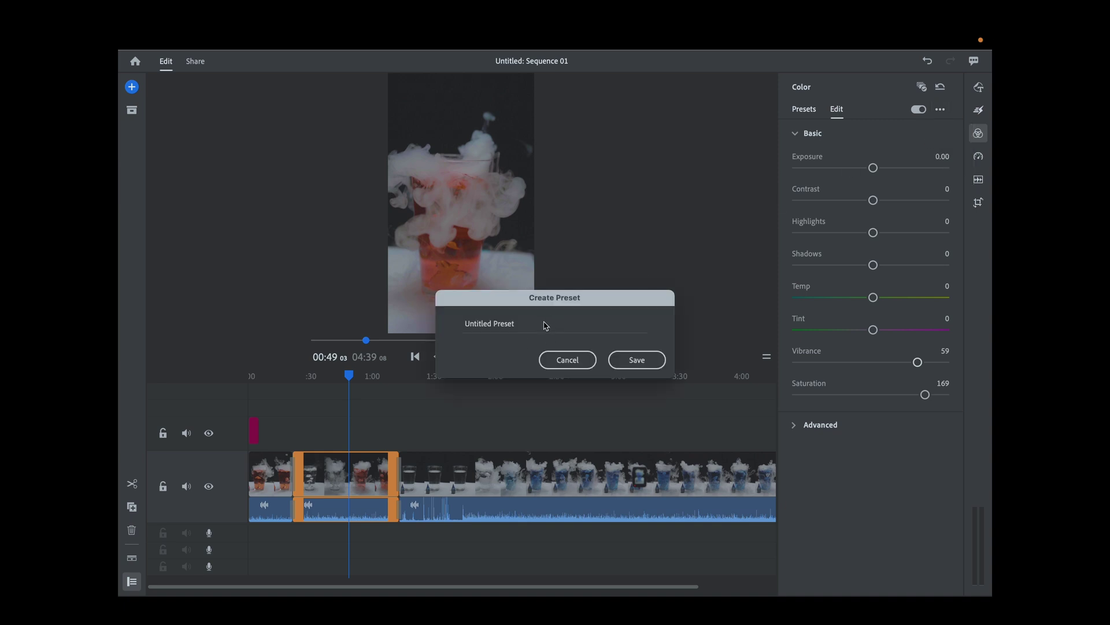
{"action": "key", "text": "BackSpace"}
{"action": "key", "text": "BackSpace"}
{"action": "key", "text": "BackSpace"}
{"action": "key", "text": "BackSpace"}
{"action": "key", "text": "BackSpace"}
{"action": "key", "text": "BackSpace"}
{"action": "type", "text": "Dr"}
{"action": "left_click", "coordinate": [636, 360]}
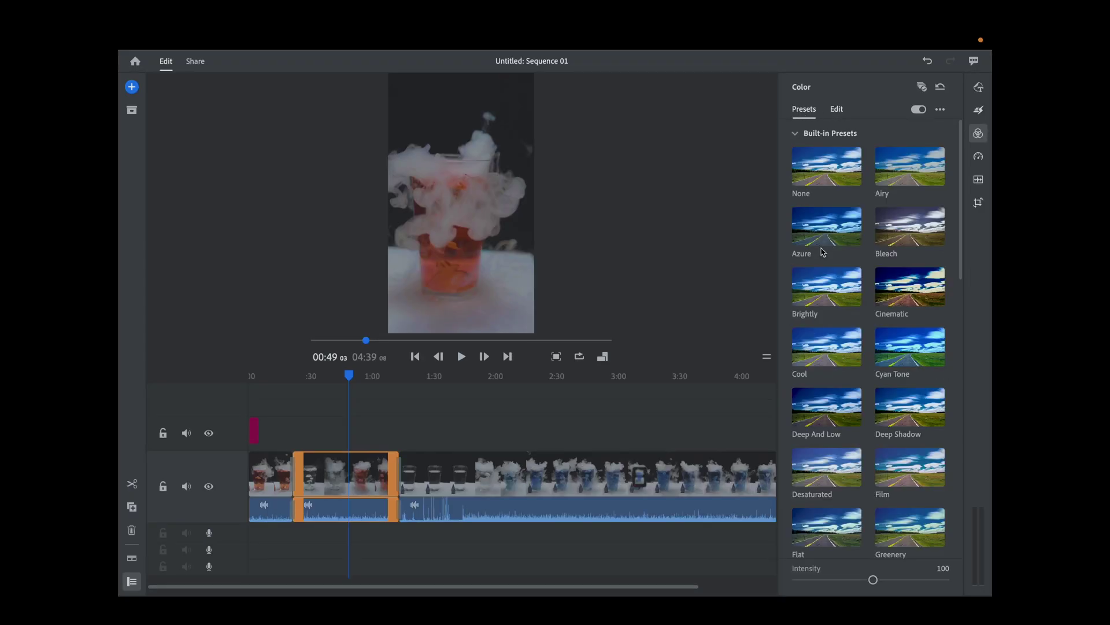
{"action": "scroll", "coordinate": [925, 312], "scroll_direction": "down", "scroll_amount": 10}
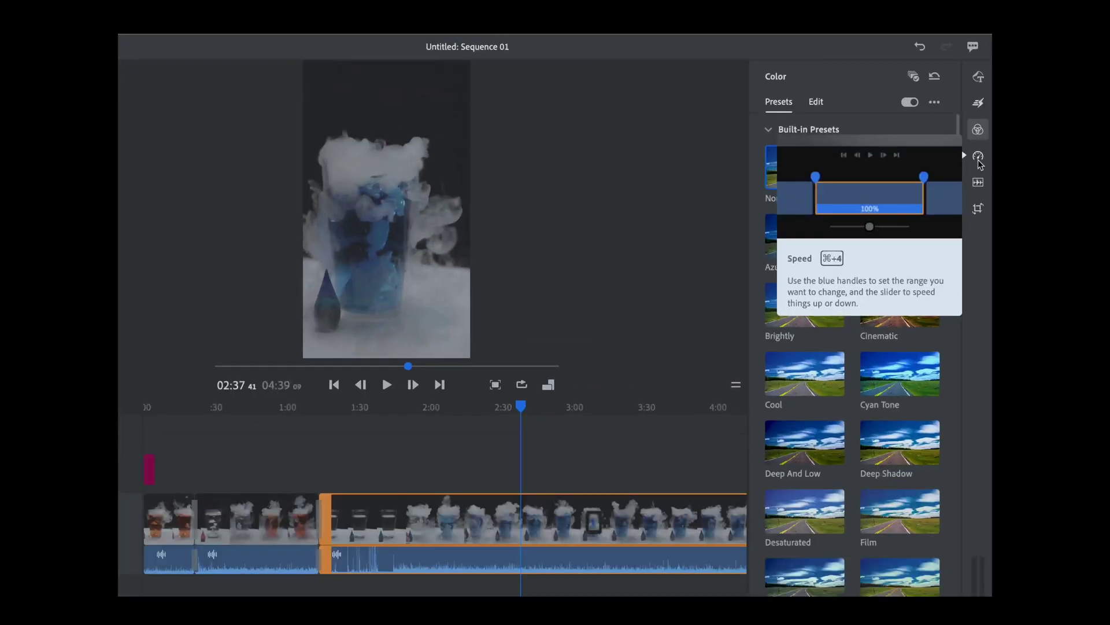
Step: Try a range speed of 225 % on the third clip, set it to 33 %, and play part of the slowed clip
{"action": "left_click", "coordinate": [978, 161]}
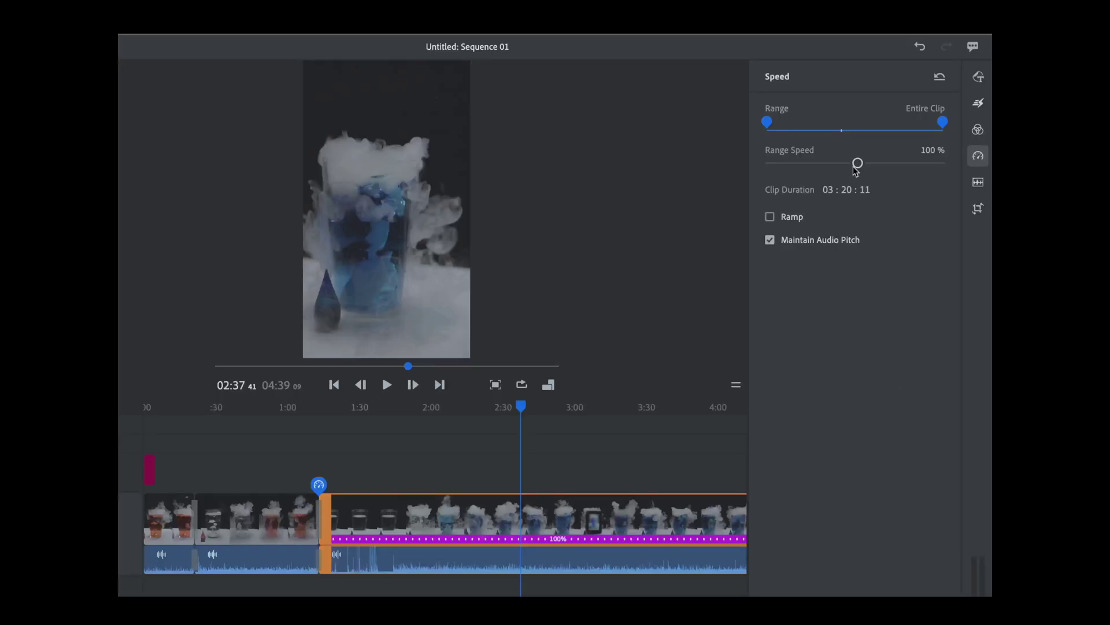
{"action": "left_click_drag", "start_coordinate": [859, 167], "coordinate": [889, 163]}
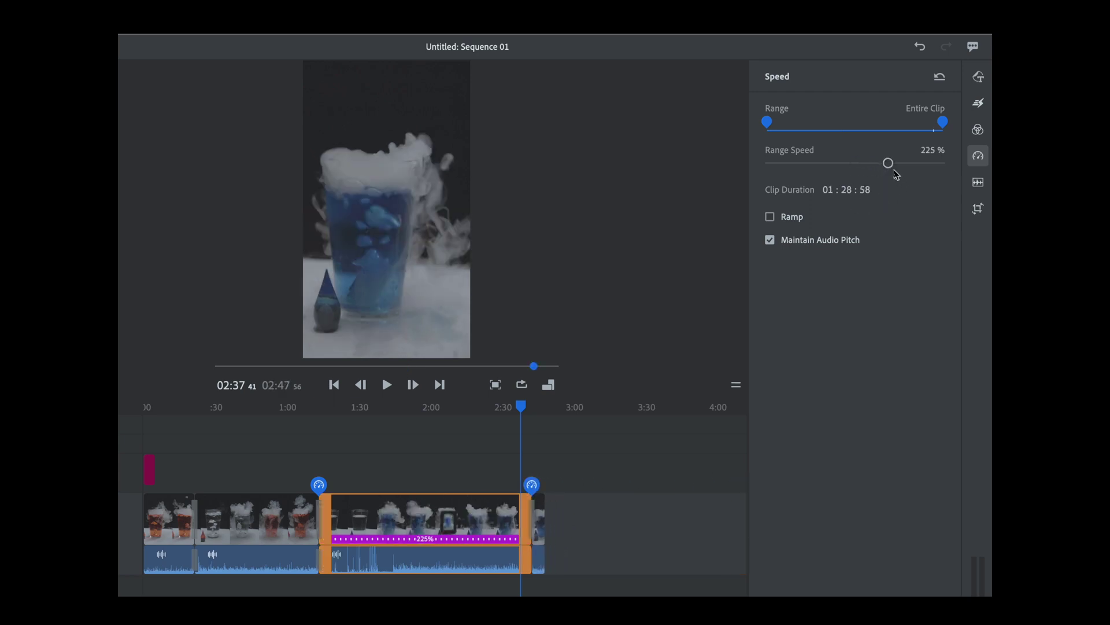
{"action": "left_click_drag", "start_coordinate": [888, 167], "coordinate": [815, 167]}
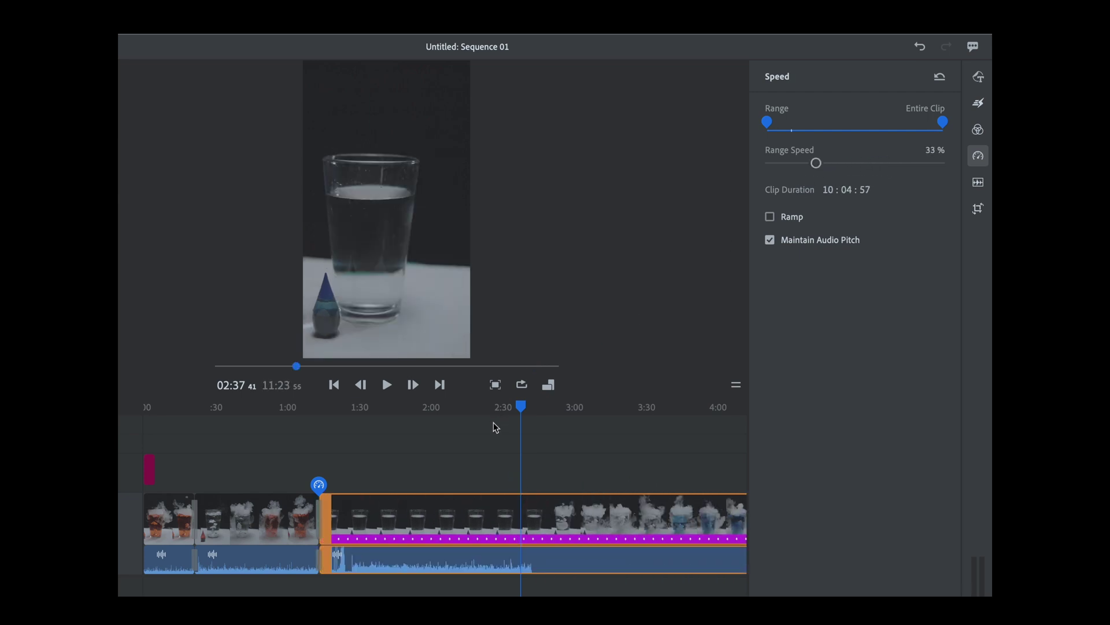
{"action": "left_click_drag", "start_coordinate": [522, 408], "coordinate": [549, 412]}
{"action": "key", "text": "space"}
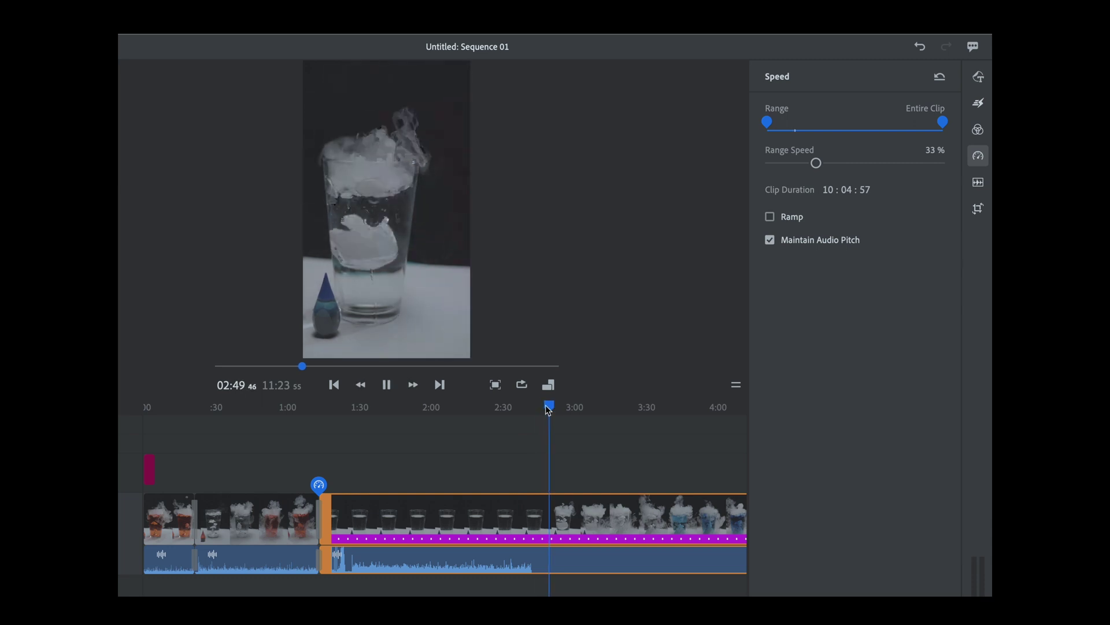
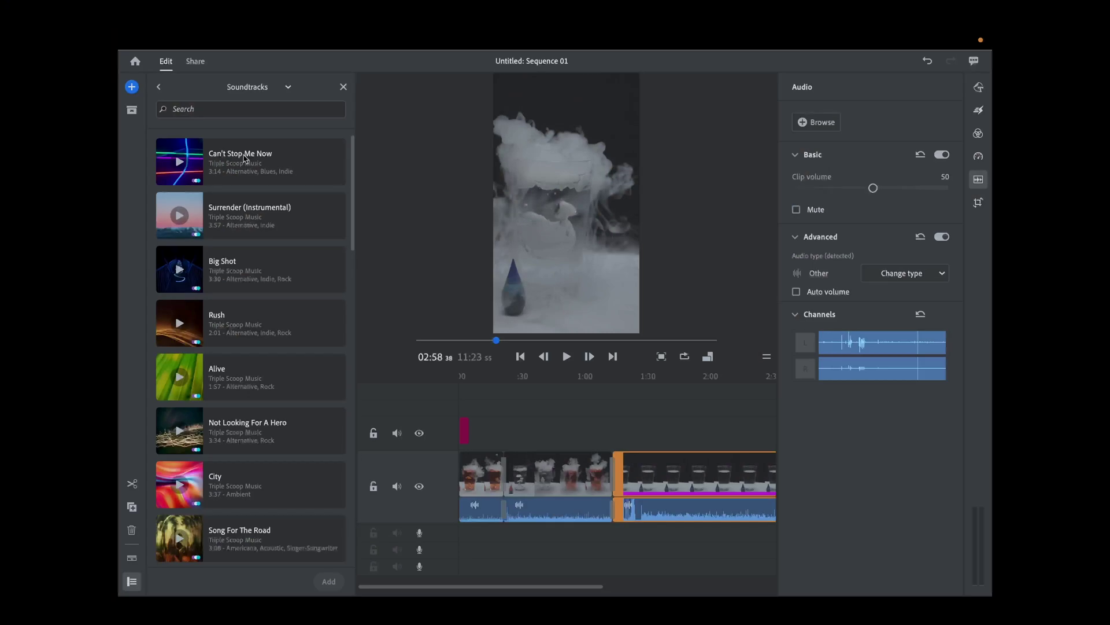
Step: Add the City soundtrack at the very start of the sequence
{"action": "left_click", "coordinate": [478, 391]}
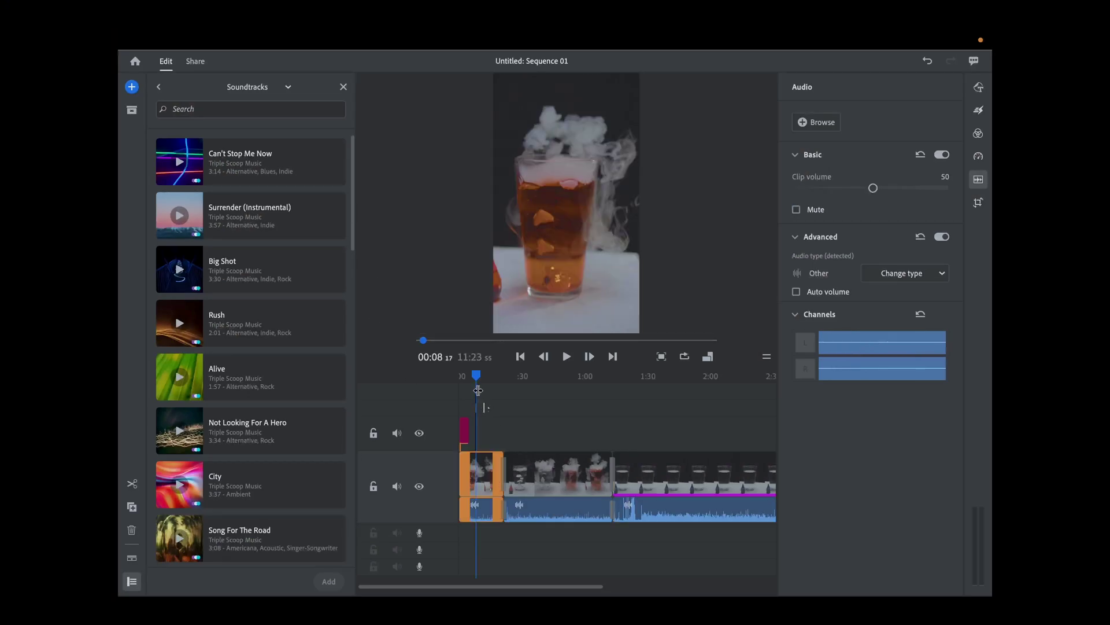
{"action": "left_click_drag", "start_coordinate": [478, 379], "coordinate": [461, 379]}
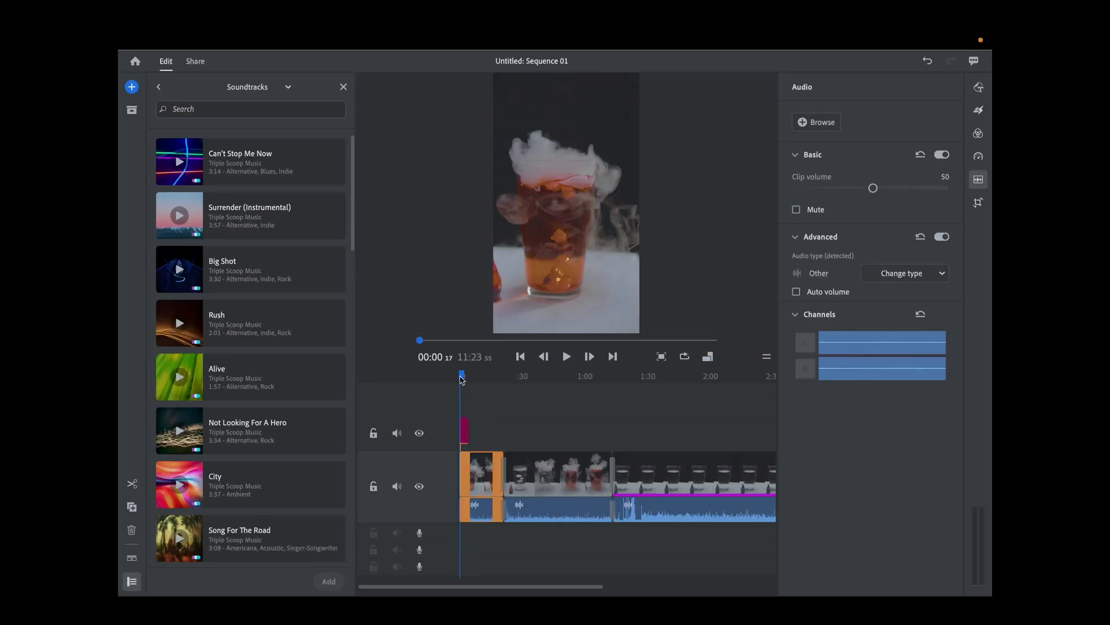
{"action": "left_click", "coordinate": [442, 383]}
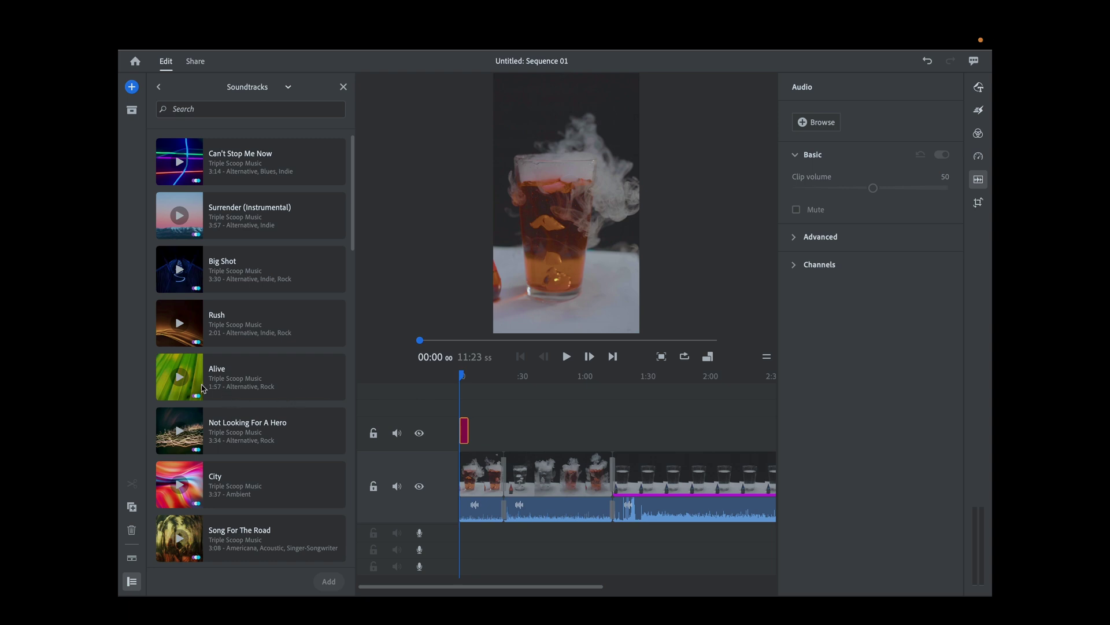
{"action": "scroll", "coordinate": [212, 438], "scroll_direction": "down", "scroll_amount": 1}
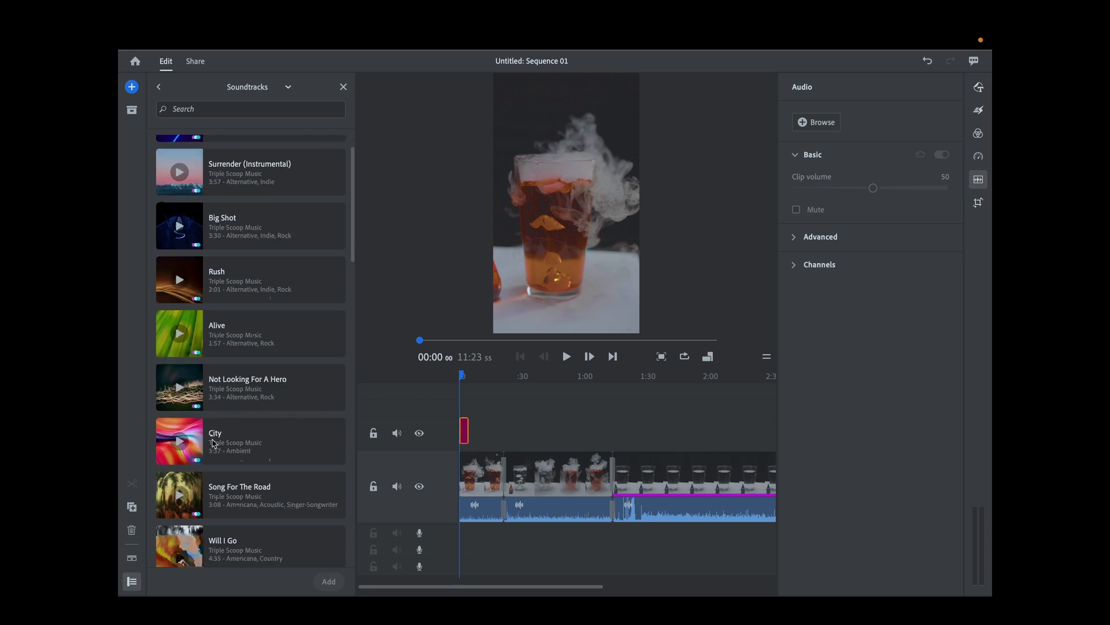
{"action": "scroll", "coordinate": [182, 406], "scroll_direction": "down", "scroll_amount": 1}
{"action": "left_click", "coordinate": [181, 399]}
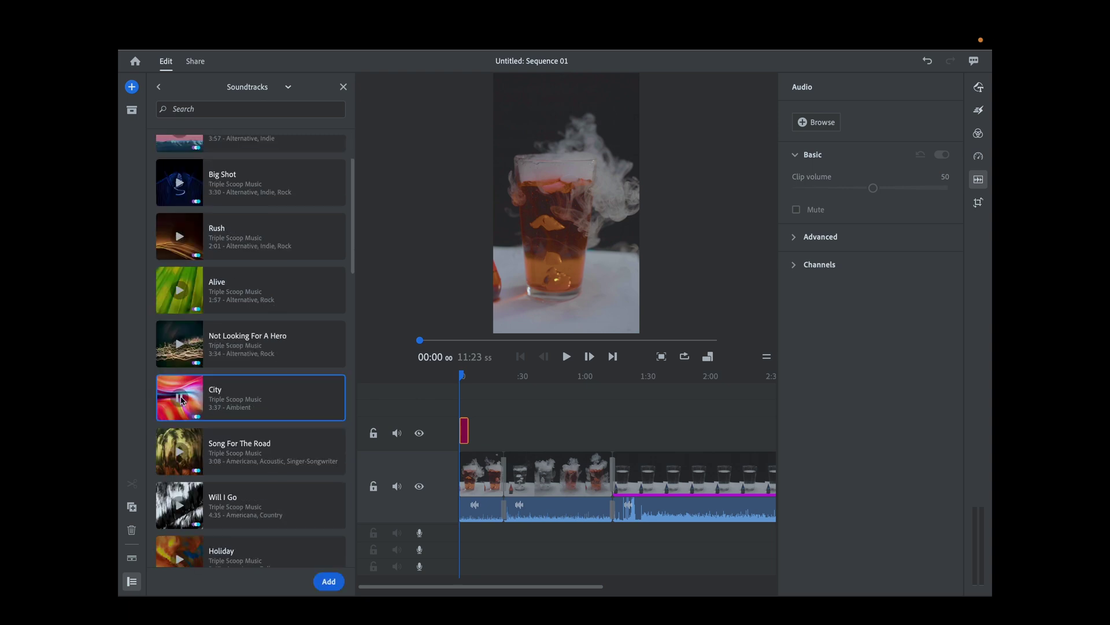
{"action": "left_click", "coordinate": [329, 581]}
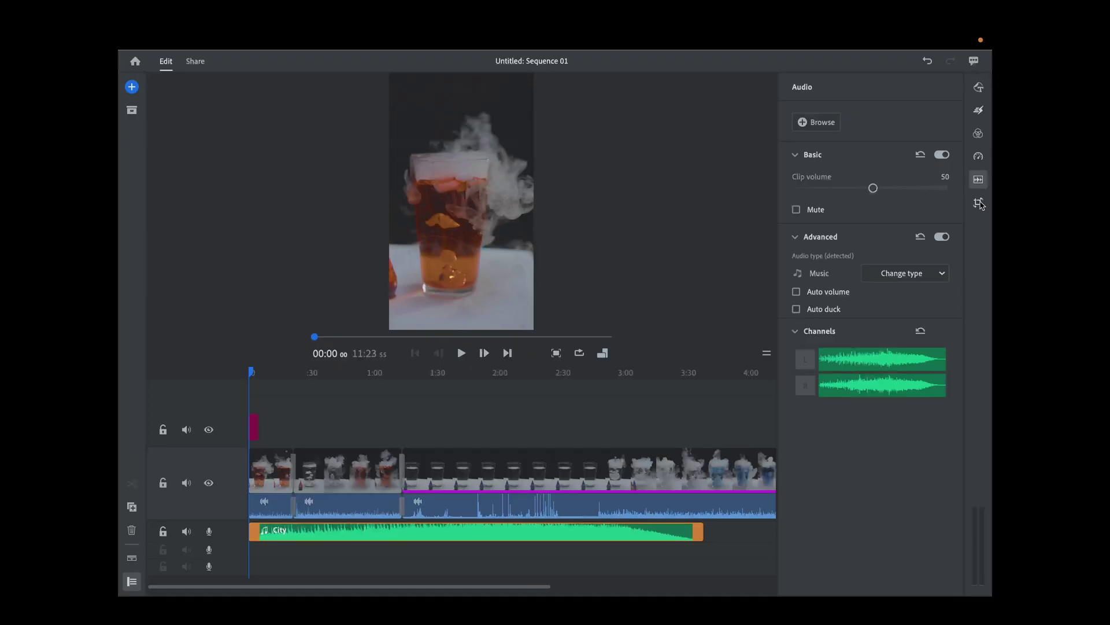
Step: Try moving the second clip to position 387, 1005 with a -33° rotation, and reset its basic transform settings
{"action": "left_click", "coordinate": [979, 202]}
{"action": "left_click", "coordinate": [353, 485]}
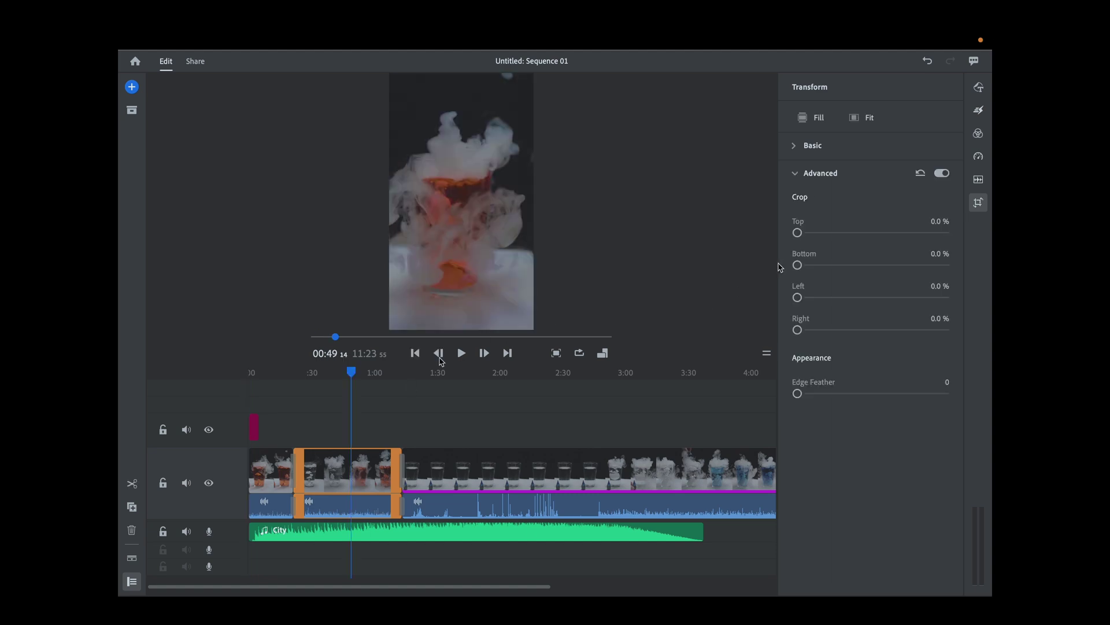
{"action": "left_click", "coordinate": [812, 146]}
{"action": "left_click_drag", "start_coordinate": [873, 178], "coordinate": [859, 244]}
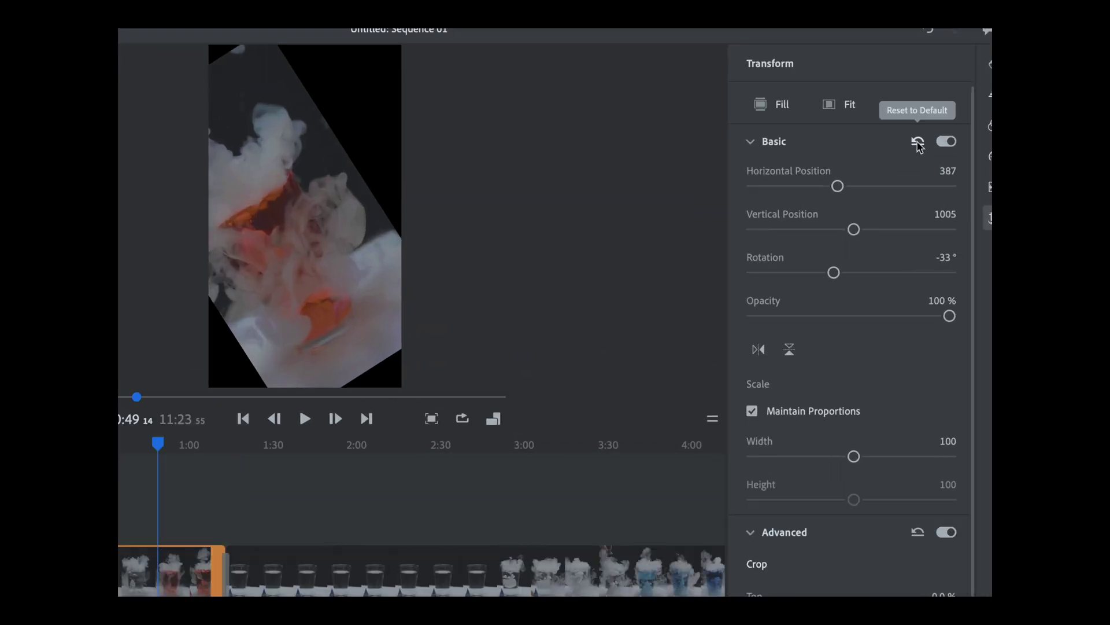
{"action": "left_click", "coordinate": [918, 142]}
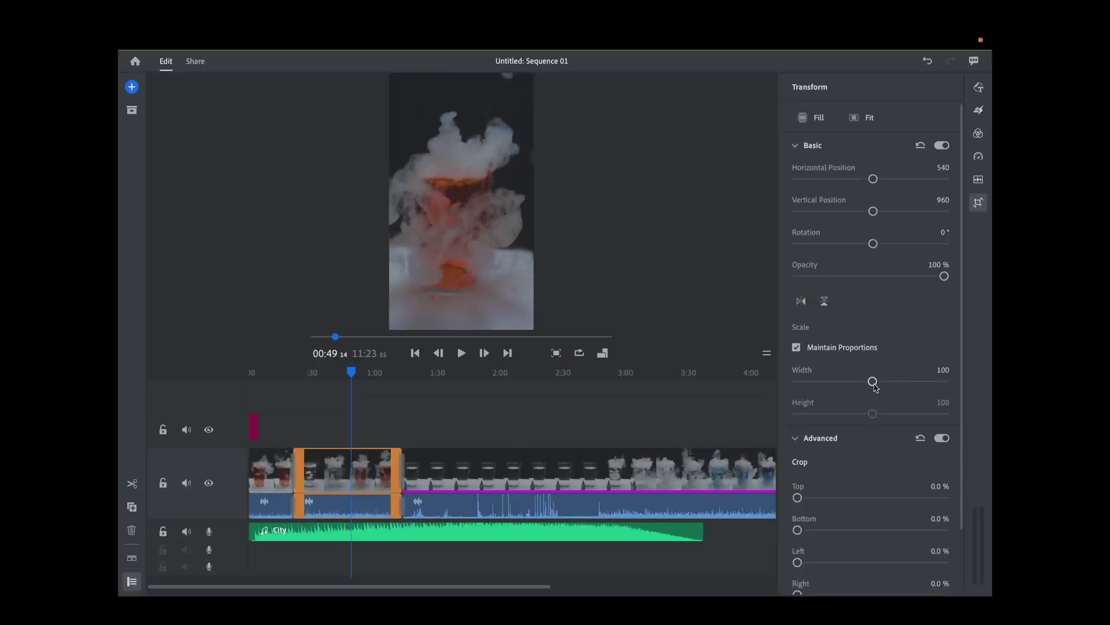
Step: Scale the second clip up to 152 as a trial, and shrink it proportionally until it is smaller than the frame
{"action": "left_click_drag", "start_coordinate": [873, 381], "coordinate": [906, 382]}
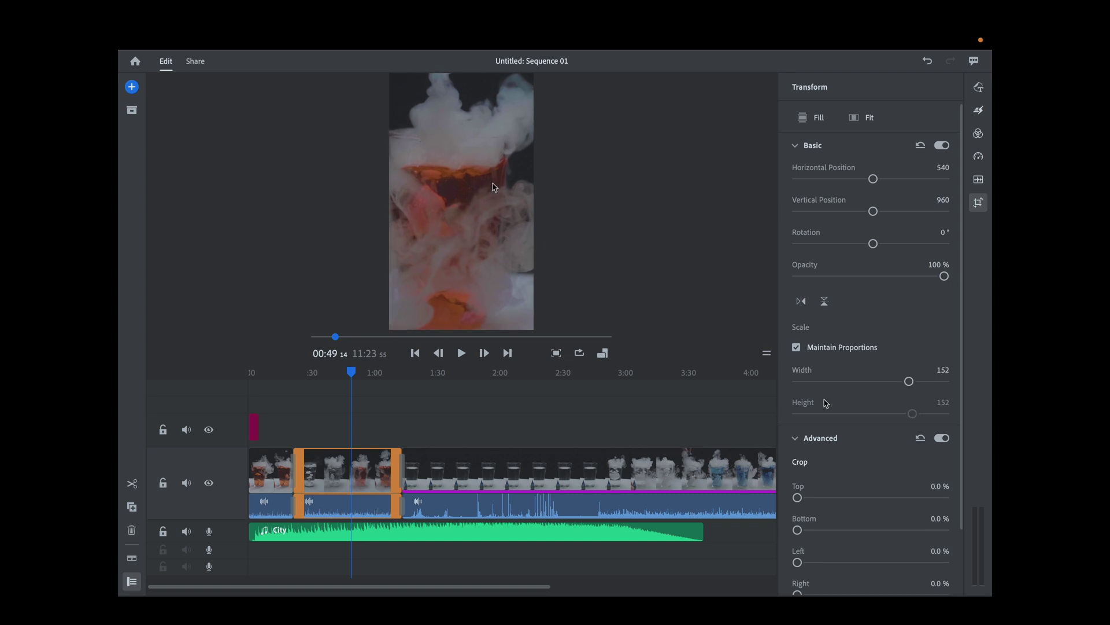
{"action": "left_click_drag", "start_coordinate": [909, 381], "coordinate": [874, 380]}
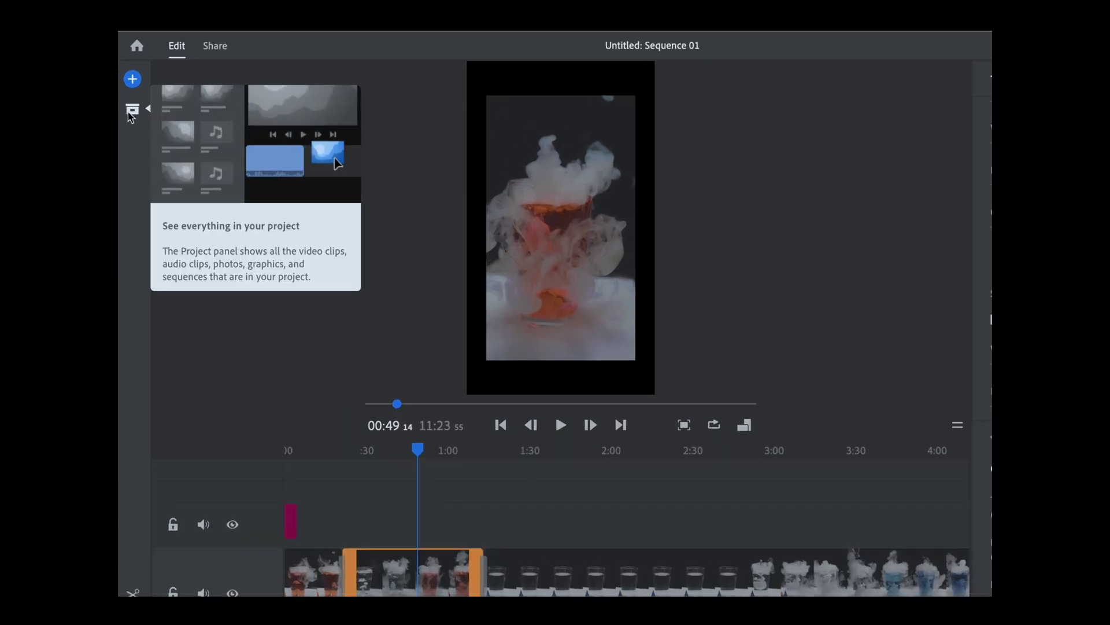
Step: Show the project assets to review the imported clips, soundtrack and sequence
{"action": "left_click", "coordinate": [132, 113]}
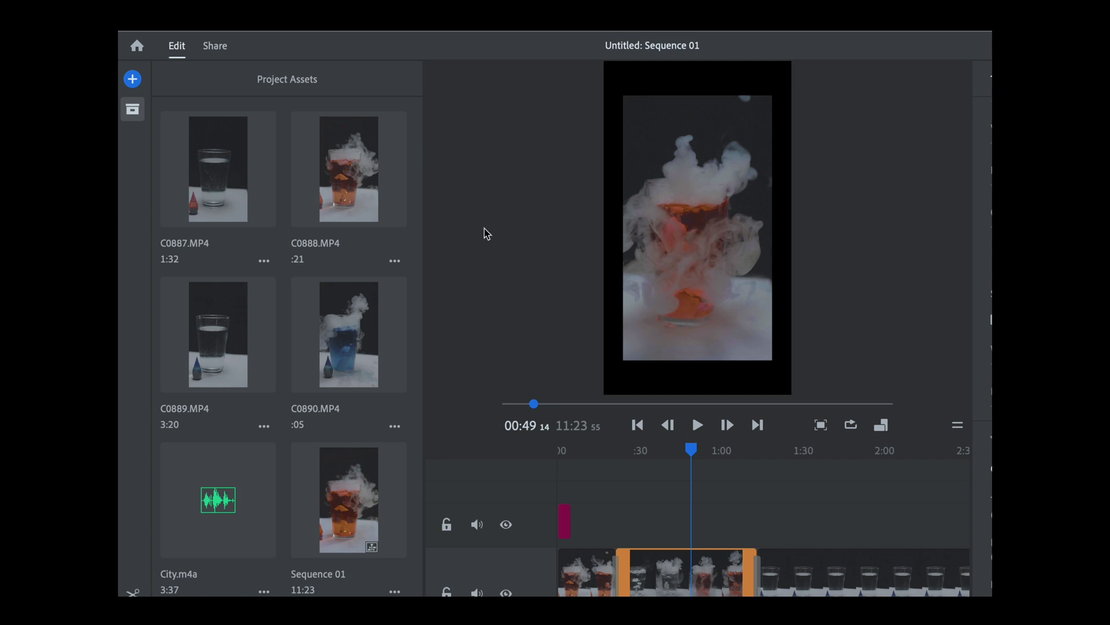
{"action": "left_click", "coordinate": [132, 108]}
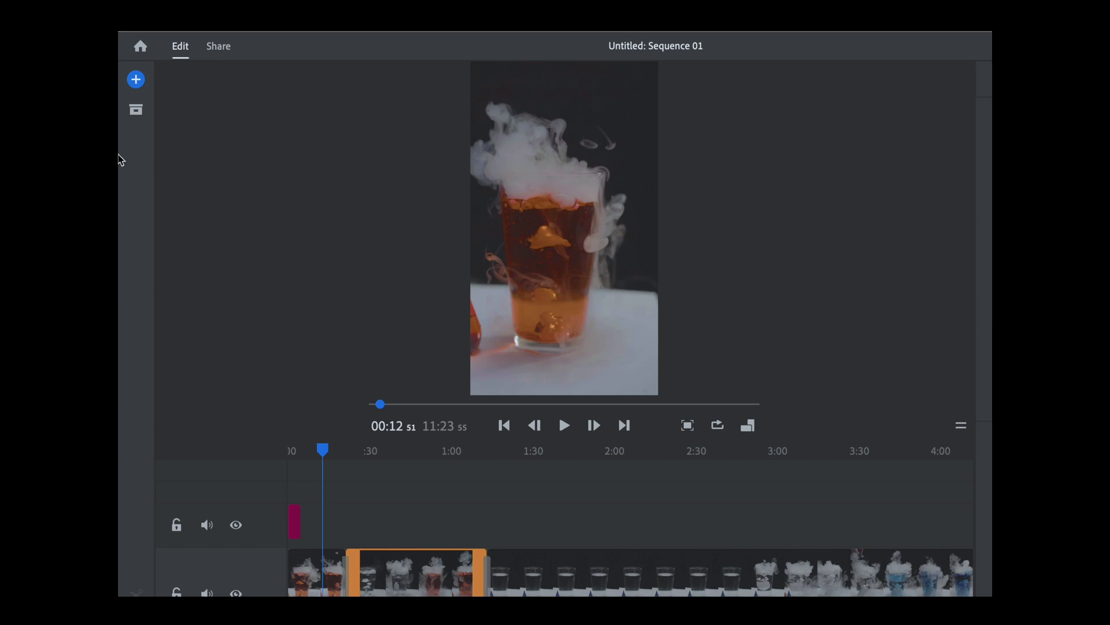
{"action": "left_click", "coordinate": [136, 111]}
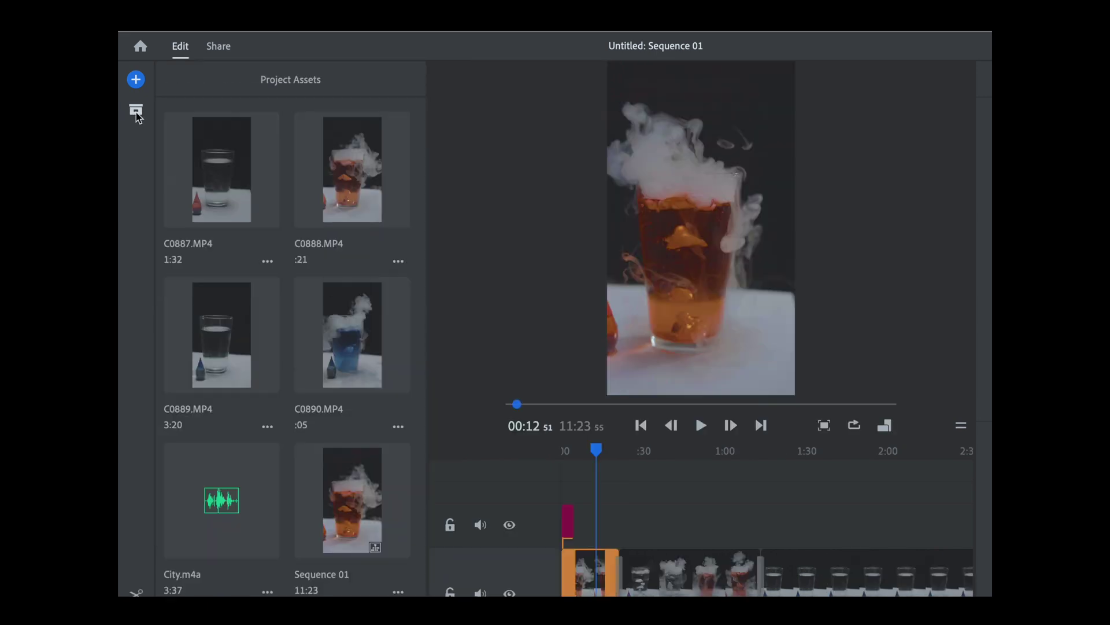